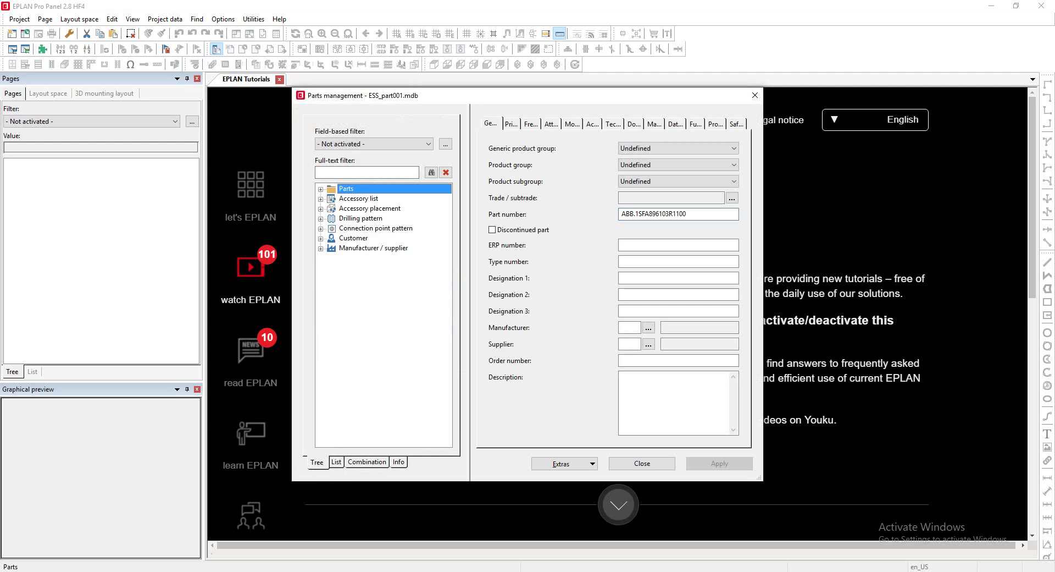
Close parts management, open the user's Management > Parts settings, and enlarge the settings dialog
key("Escape")
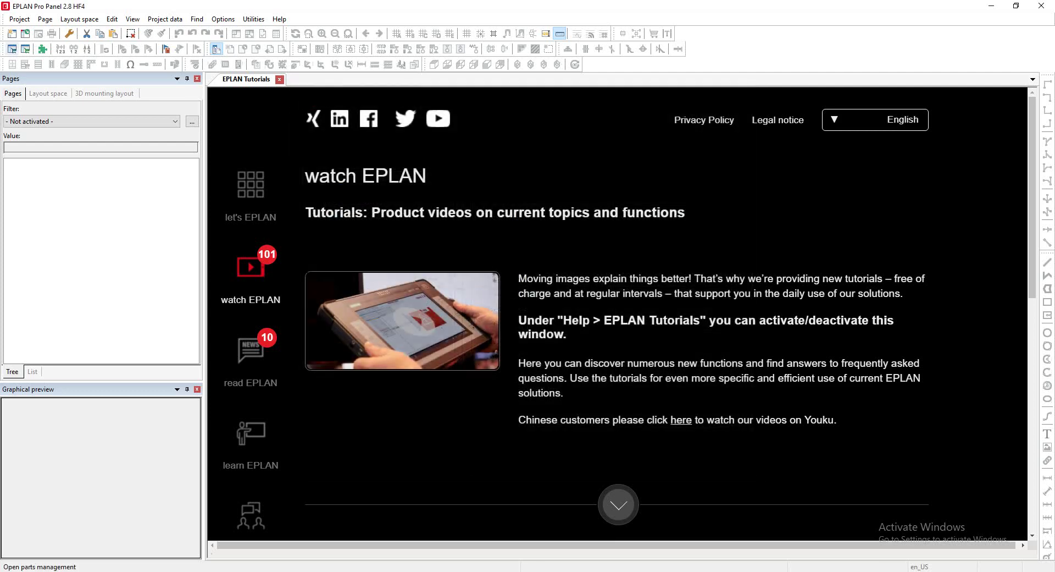
left_click(69, 34)
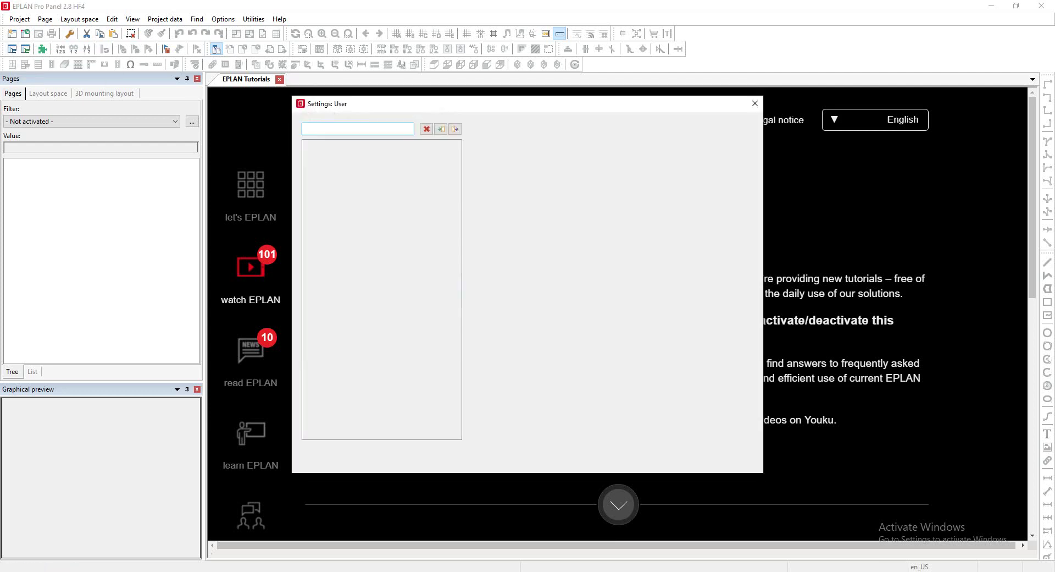
left_click(620, 161)
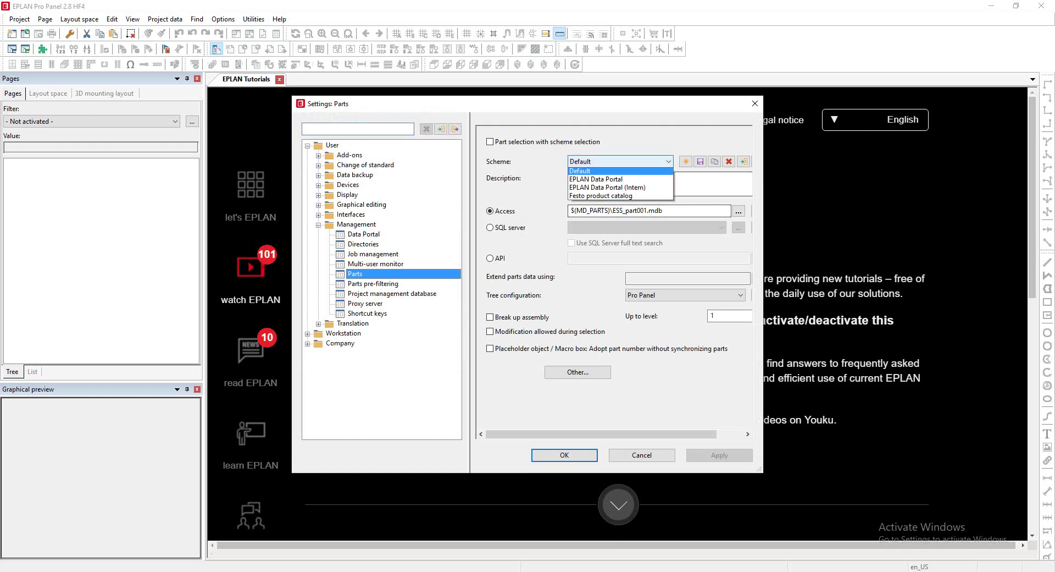
key("Escape")
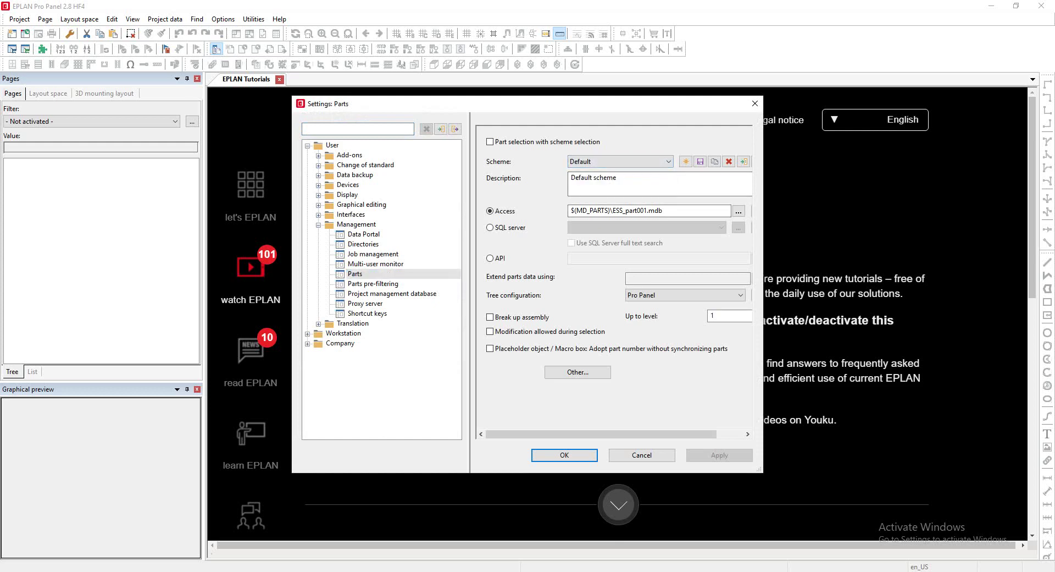
left_click(332, 144)
left_click(356, 223)
left_click(363, 234)
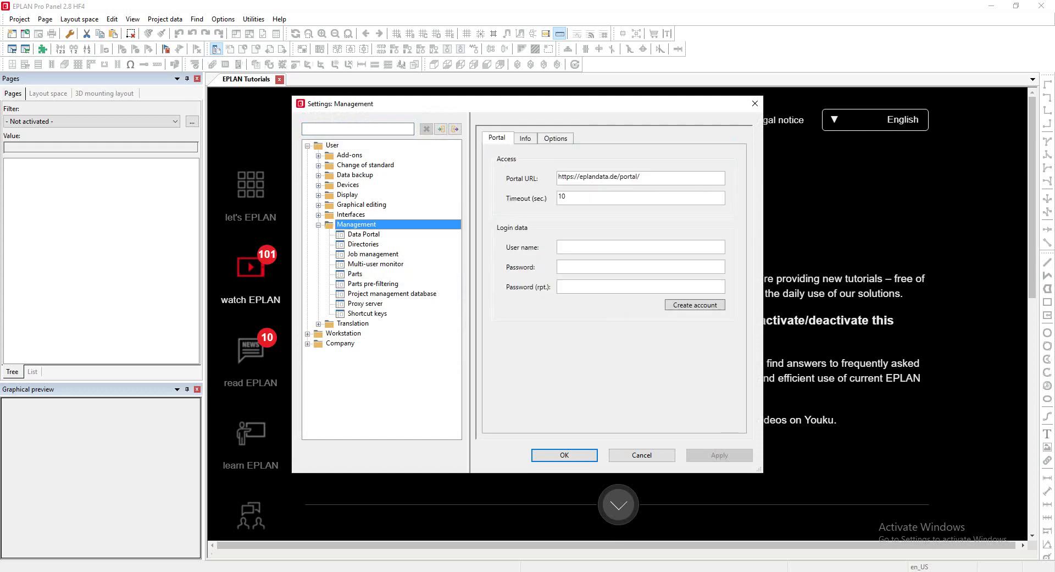
left_click(355, 273)
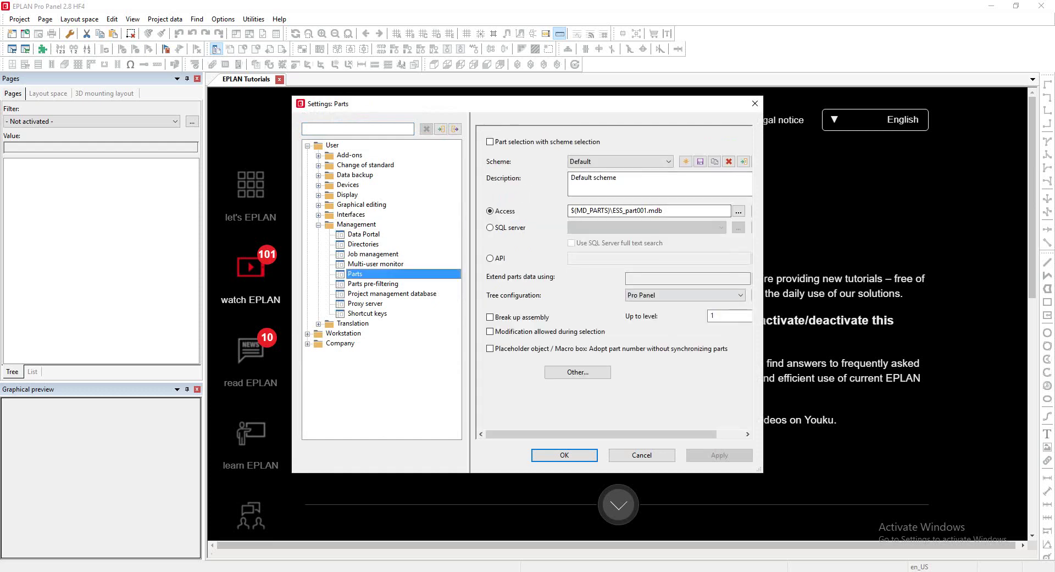
left_click_drag(758, 467, 930, 498)
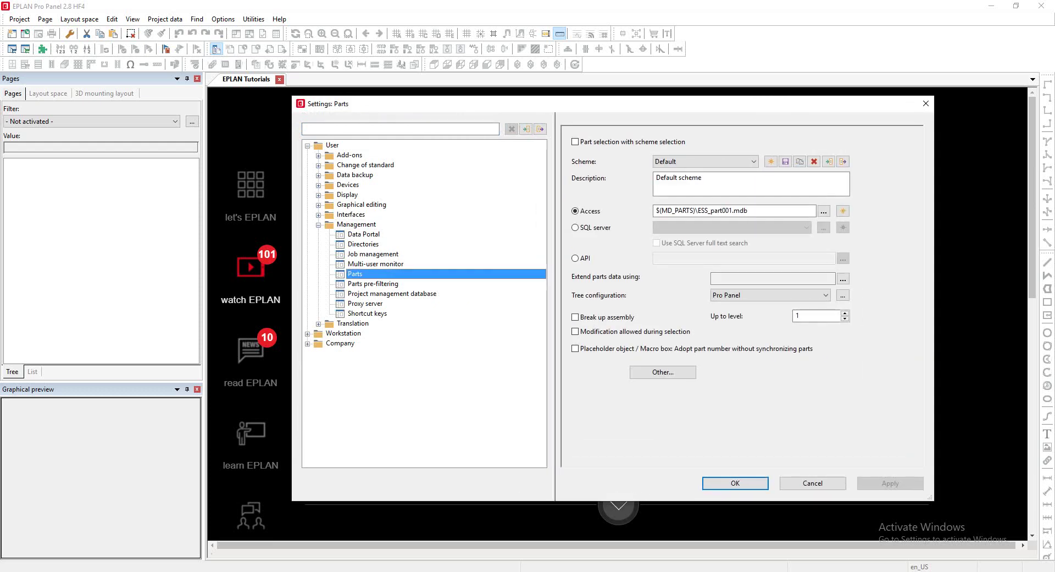
Clear the Access database path of the Default scheme and choose SQL server as its parts database source
left_click(734, 211)
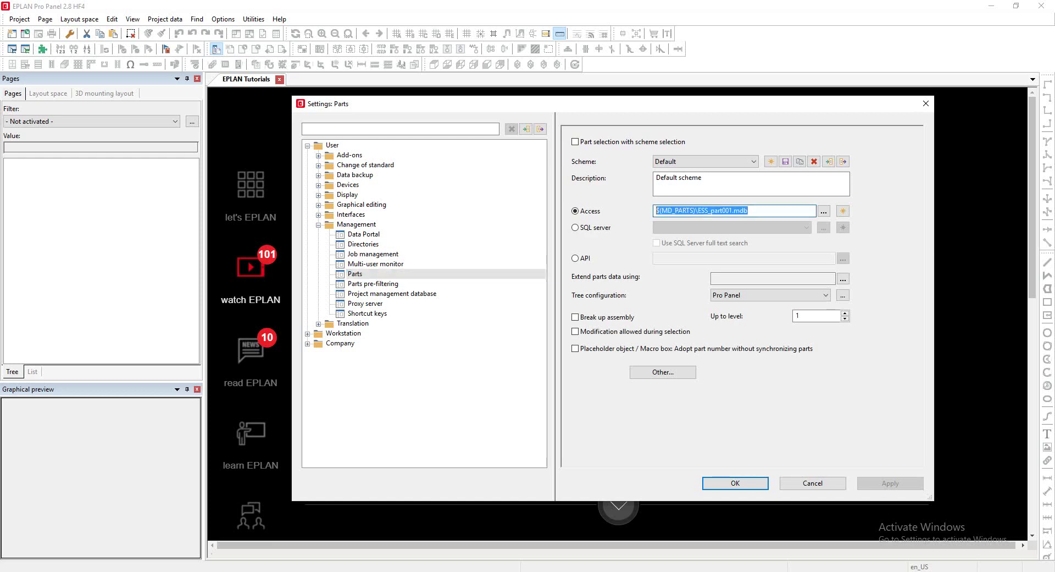
key("Delete")
left_click(575, 227)
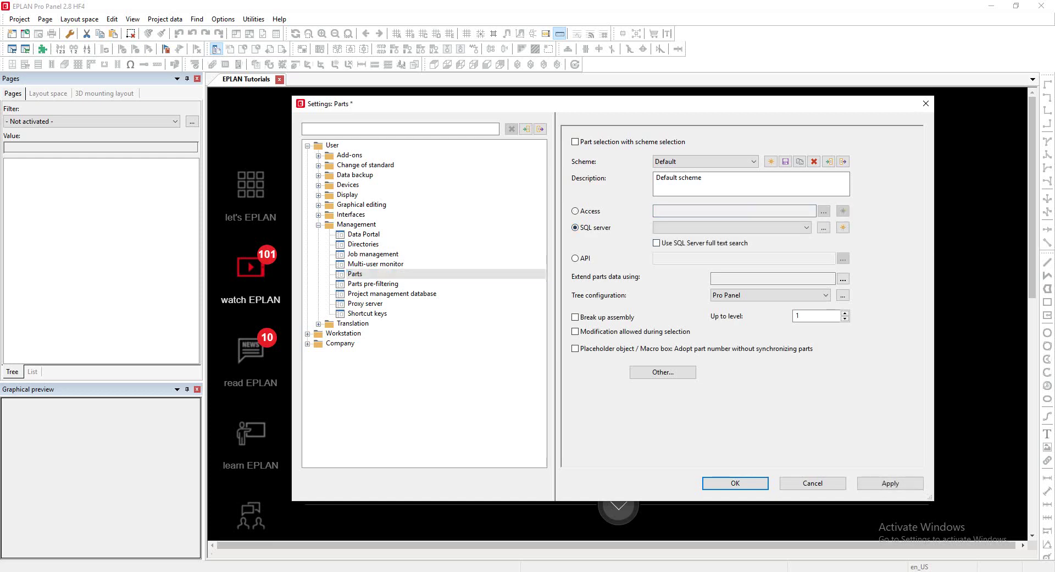
left_click(731, 227)
left_click(731, 227)
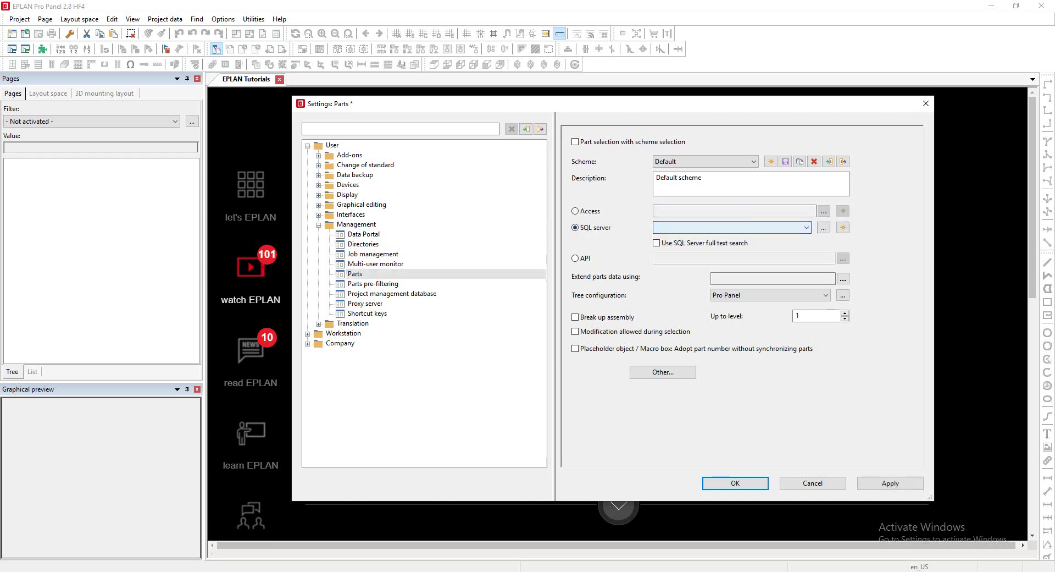
Connect the Default scheme to the Parts database on localhost\sqlexpress with Windows authentication, and allow modification during selection
left_click(824, 227)
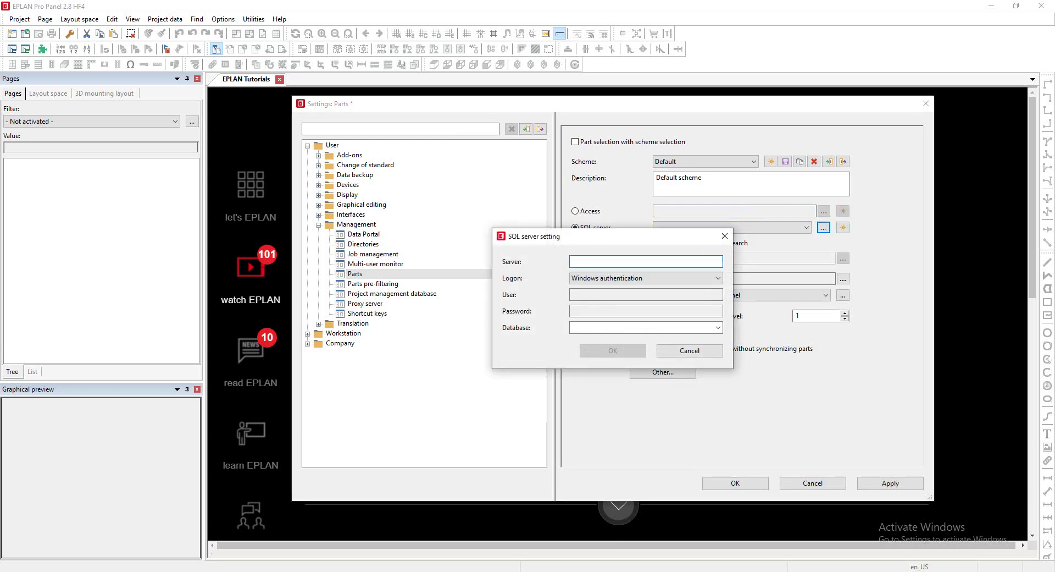
type("localhost\\sqlexpress")
key("Tab")
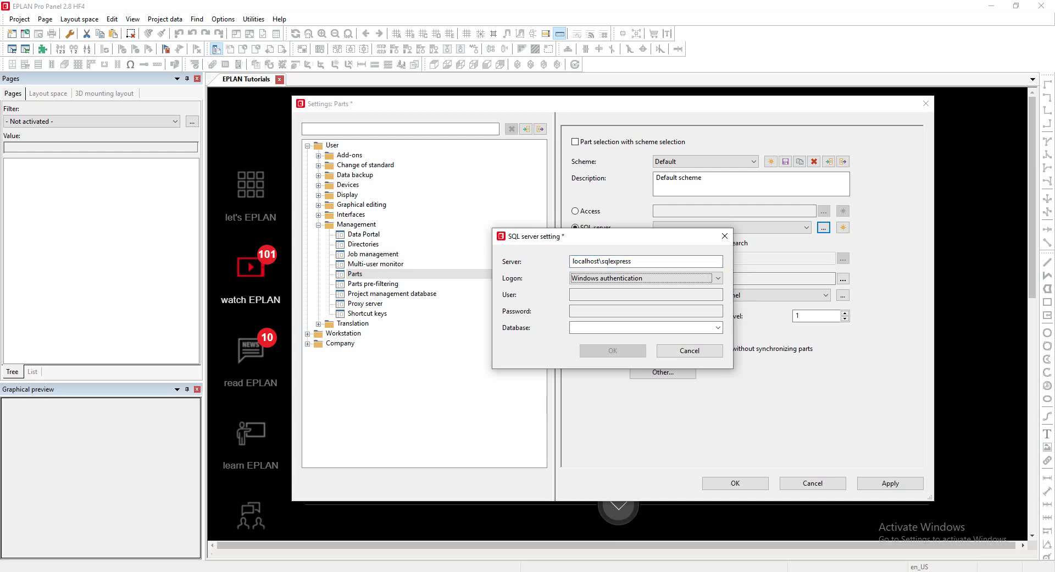
left_click(573, 327)
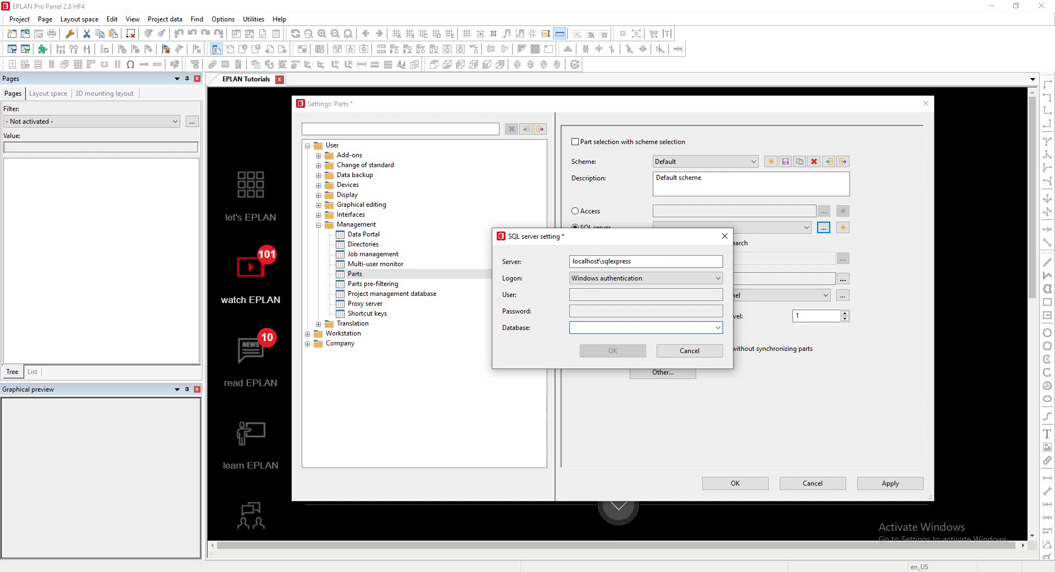
left_click(717, 327)
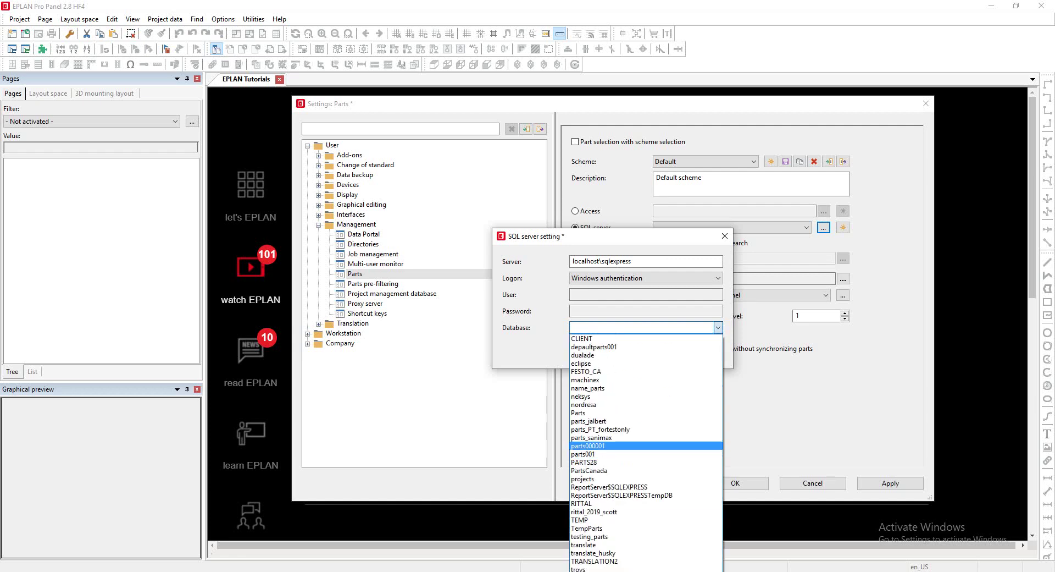
left_click(588, 412)
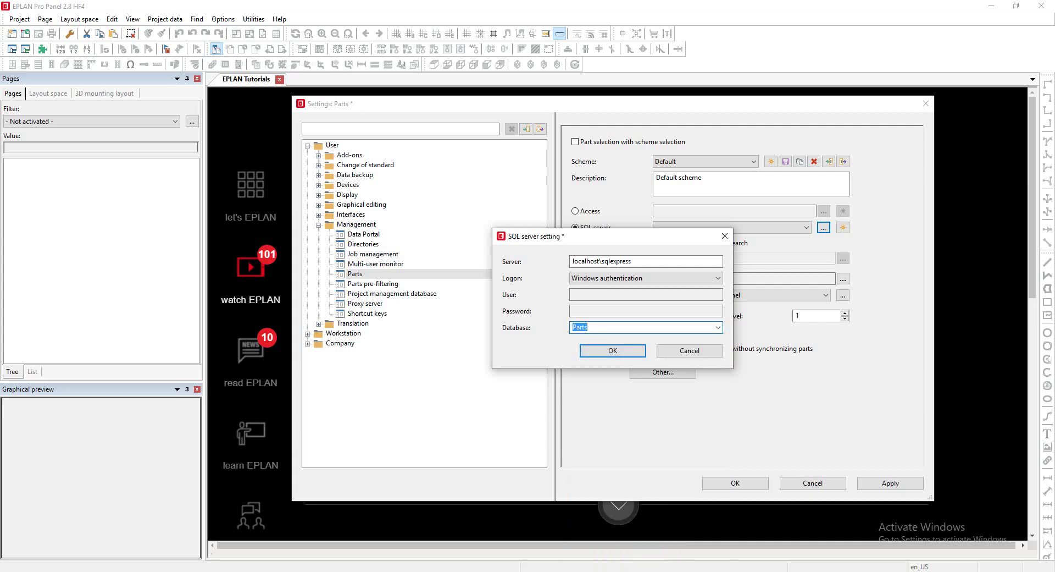
left_click(613, 350)
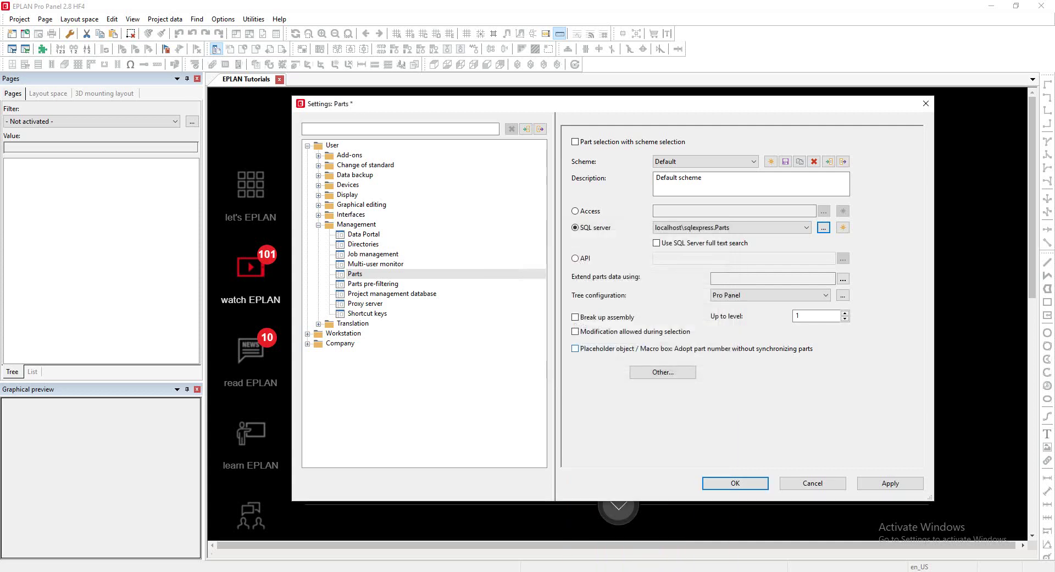
left_click(574, 331)
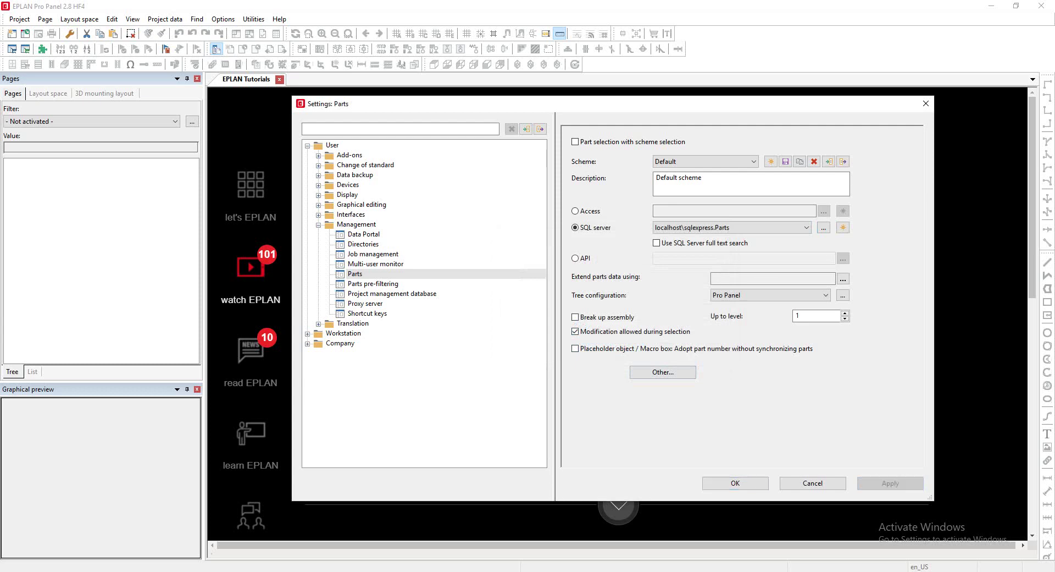
left_click(735, 483)
Open parts management, expand the Parts tree to check the connected SQL database, and close it again
left_click(12, 49)
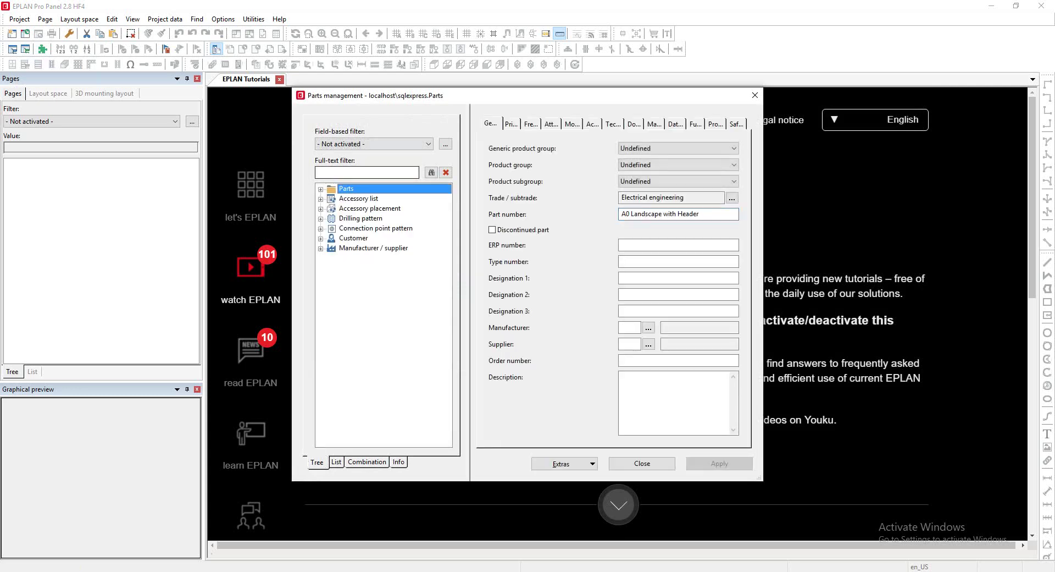
left_click(320, 189)
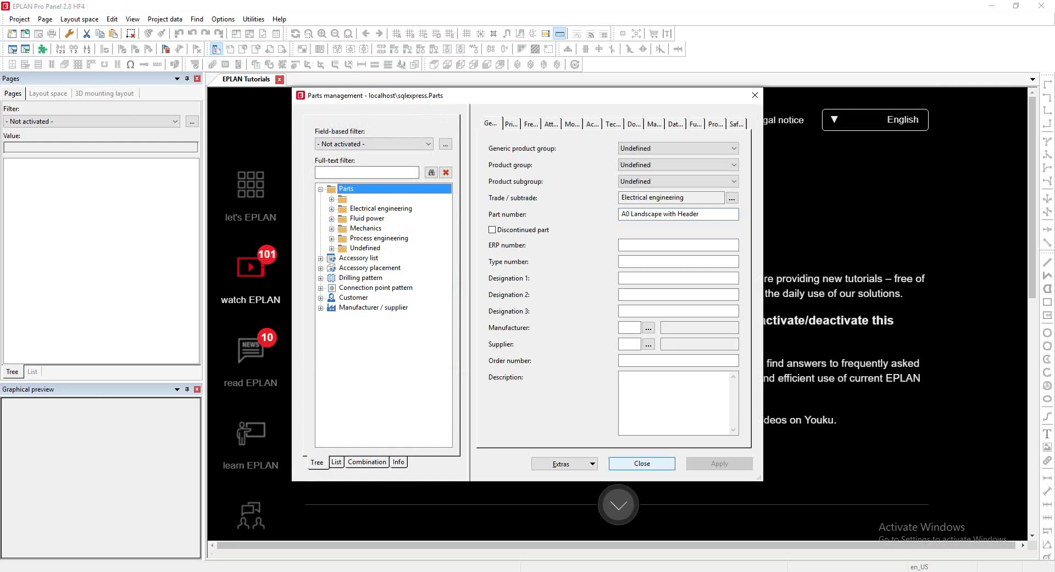
left_click(641, 462)
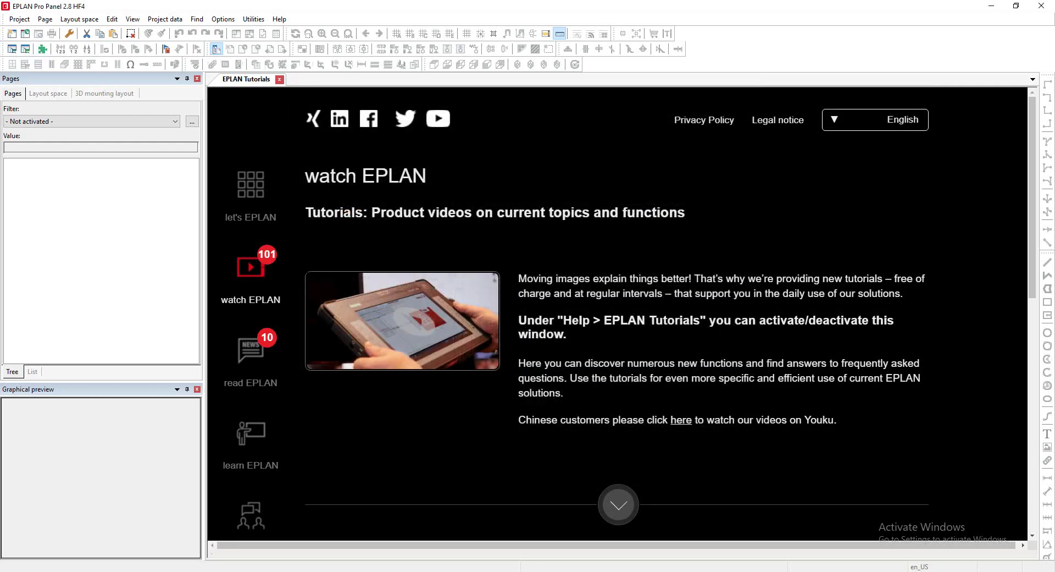
Reopen the Parts settings and select the EPLAN Data Portal scheme
left_click(222, 19)
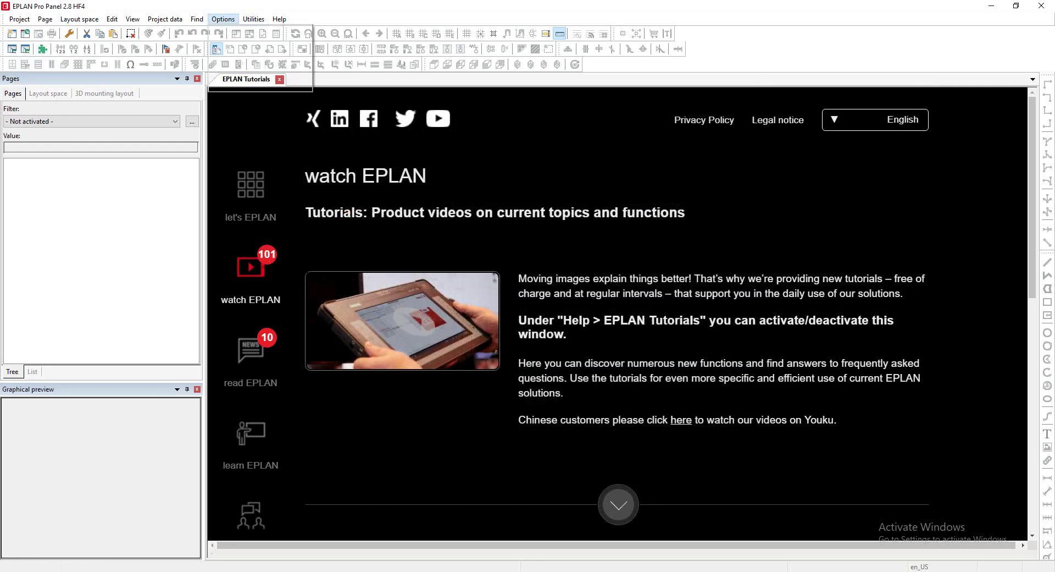
key("Up")
key("Return")
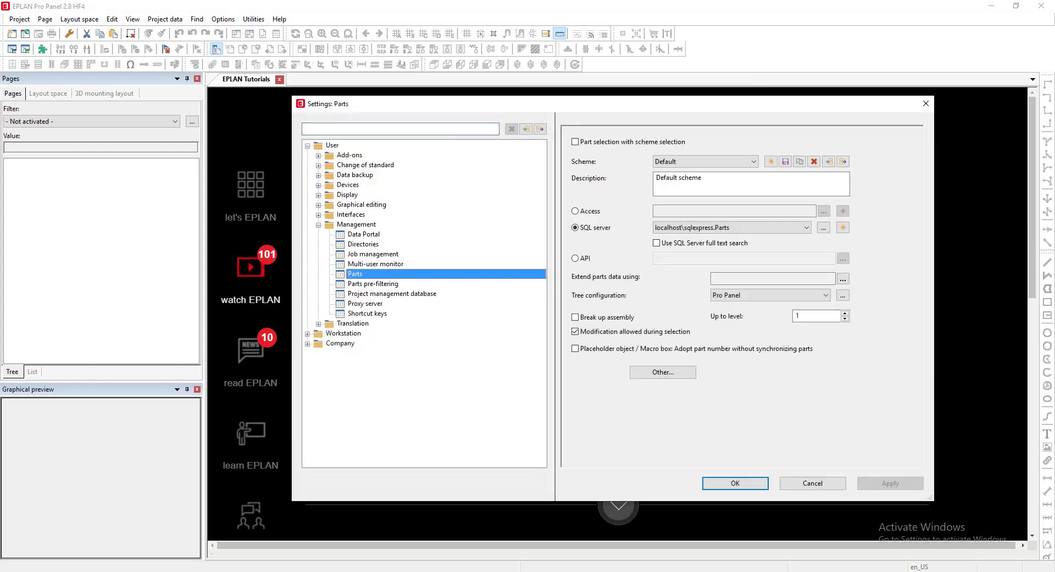
left_click(705, 161)
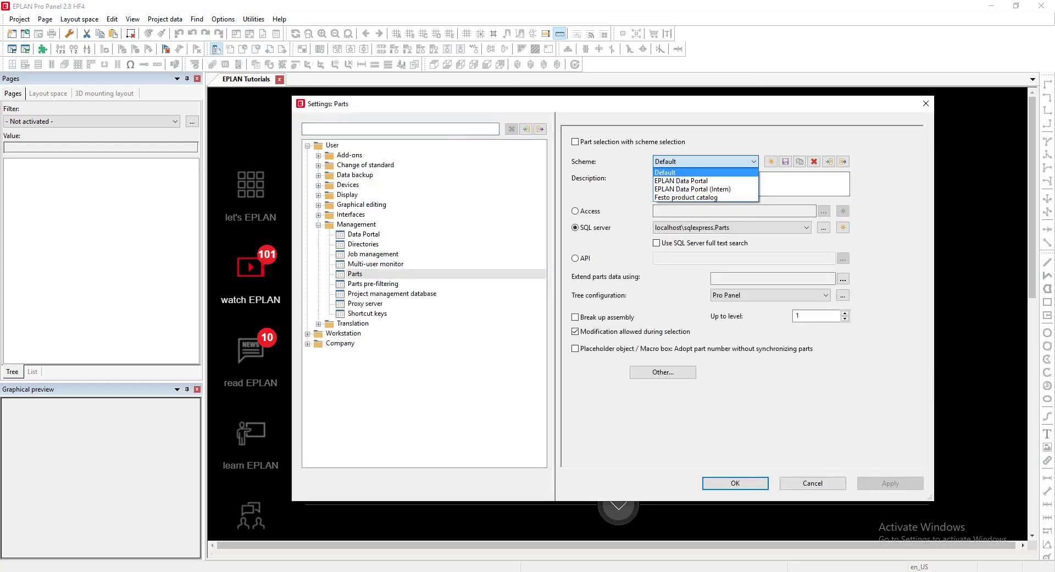
key("Down")
key("Return")
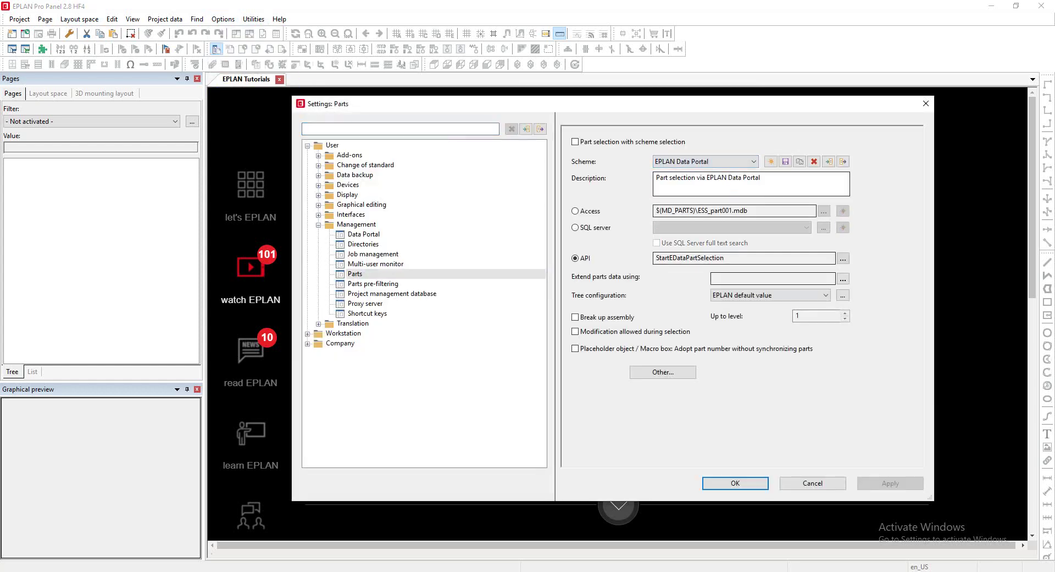
Switch the EPLAN Data Portal scheme's source from API to Access and clear its Access database path
left_click_drag(725, 258, 656, 258)
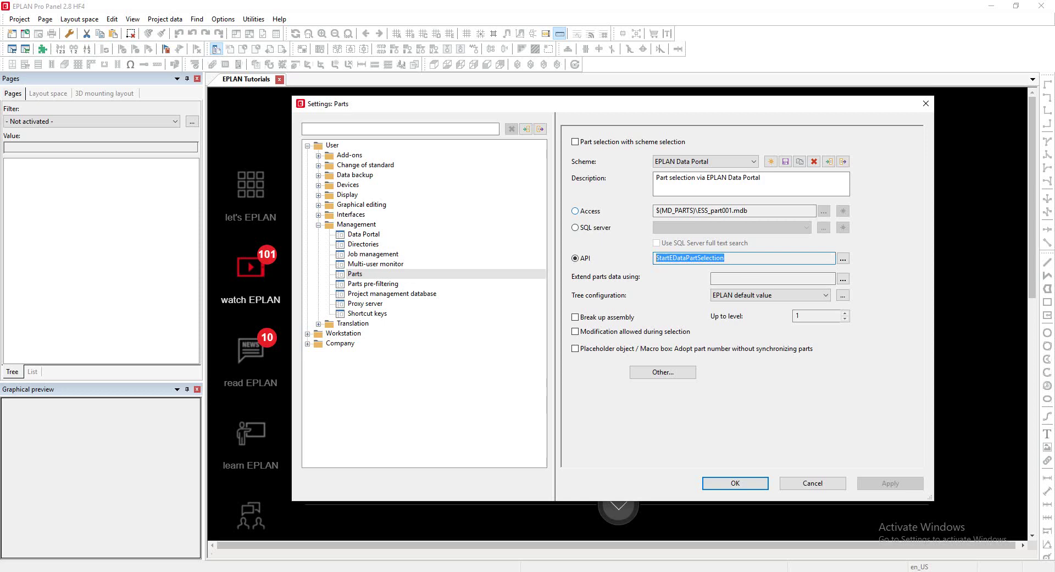
left_click(575, 211)
left_click_drag(748, 210, 657, 210)
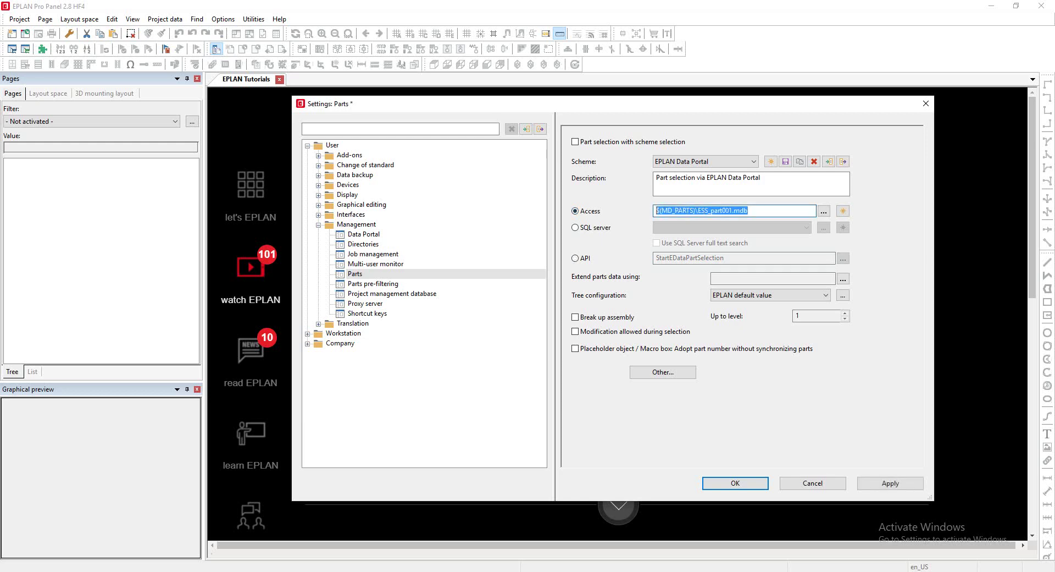
key("Delete")
Set the scheme's SQL server database to localhost\sqlexpress.Parts and save the scheme with API as the active source
left_click(575, 227)
left_click(731, 227)
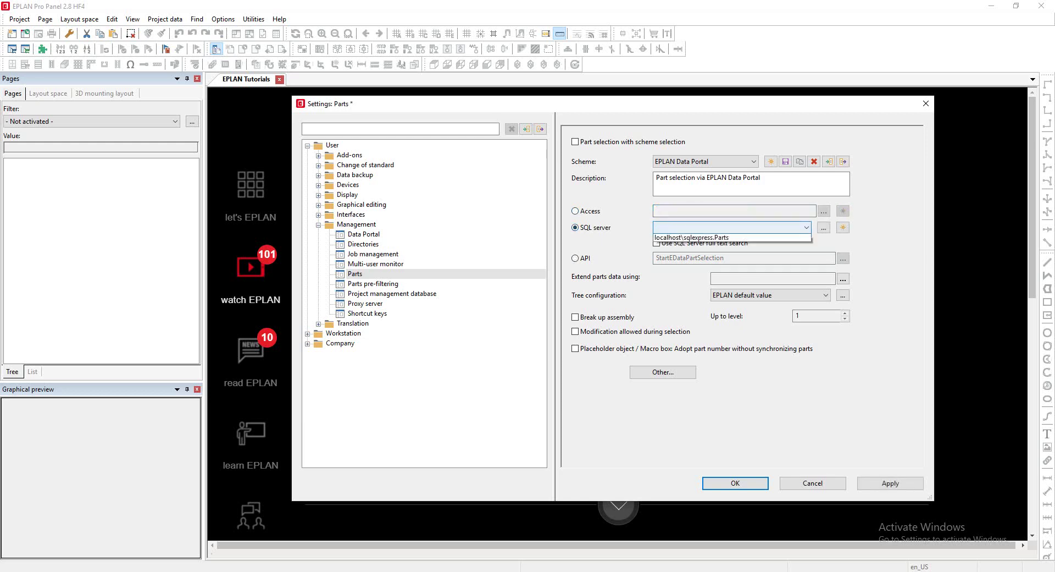
left_click(730, 246)
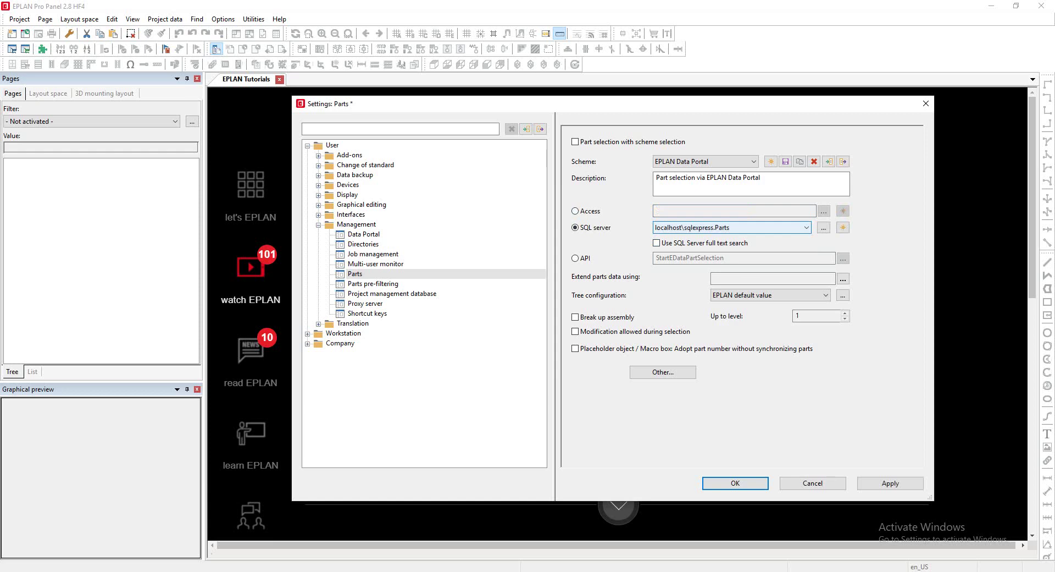
left_click(574, 258)
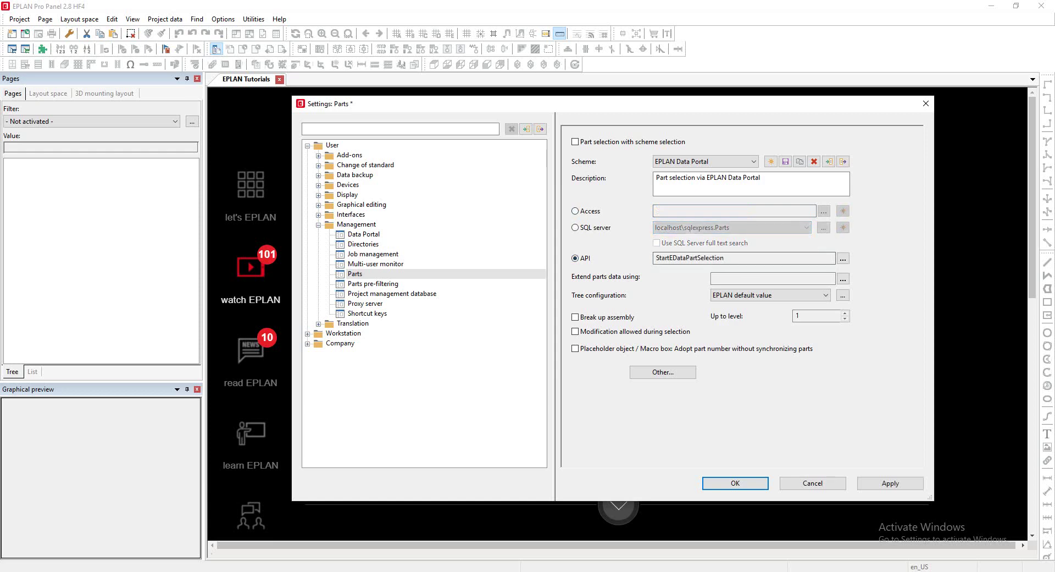
left_click(785, 161)
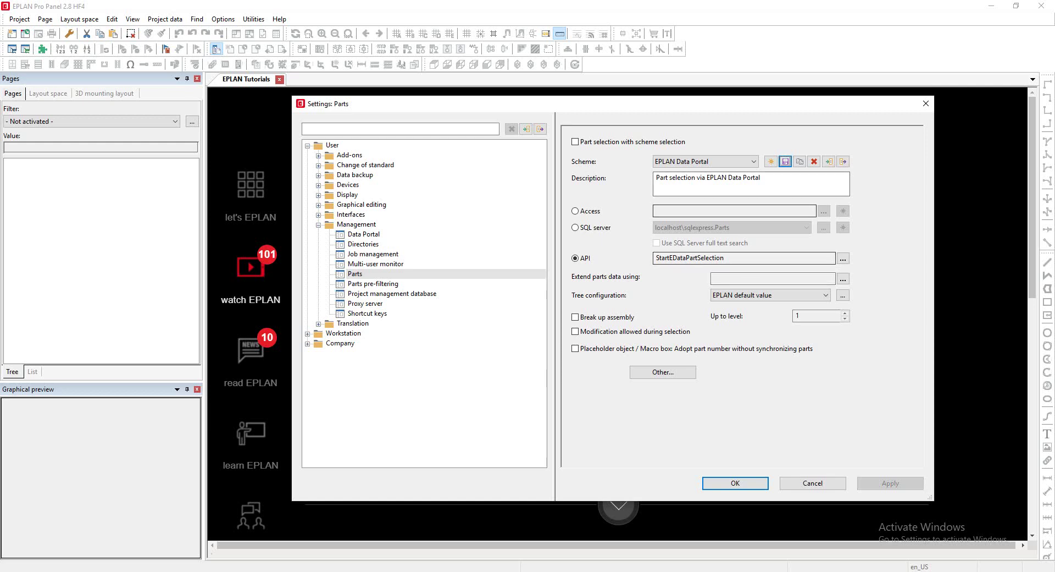
Switch back to the Default scheme and confirm the Parts settings
left_click(705, 161)
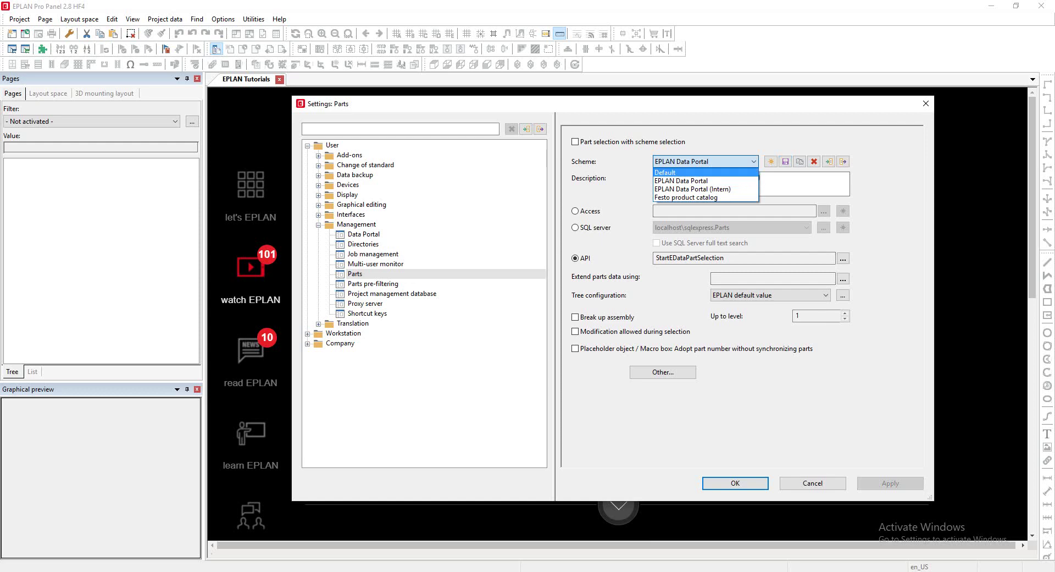
left_click(705, 172)
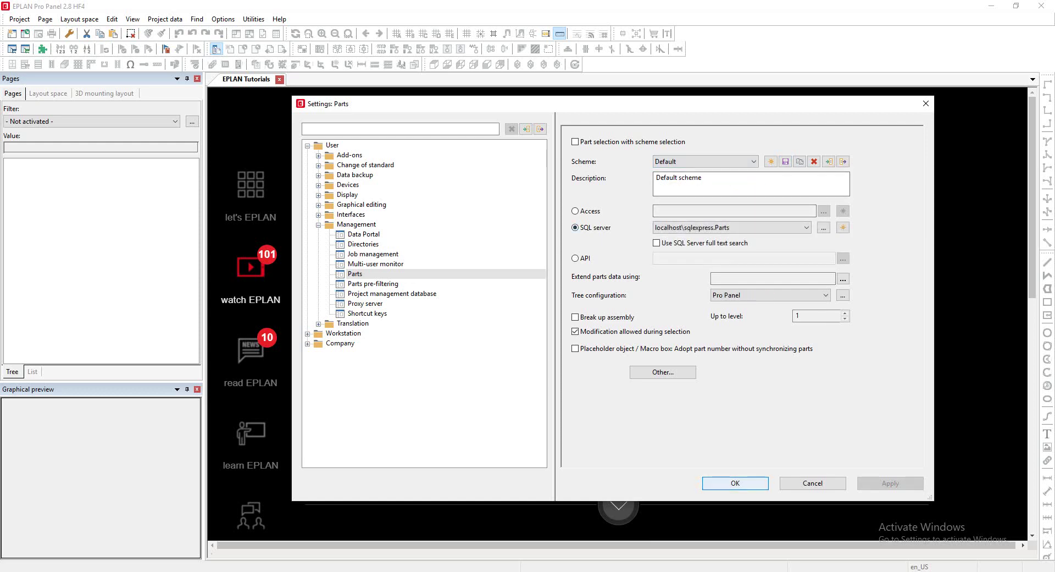
left_click(735, 483)
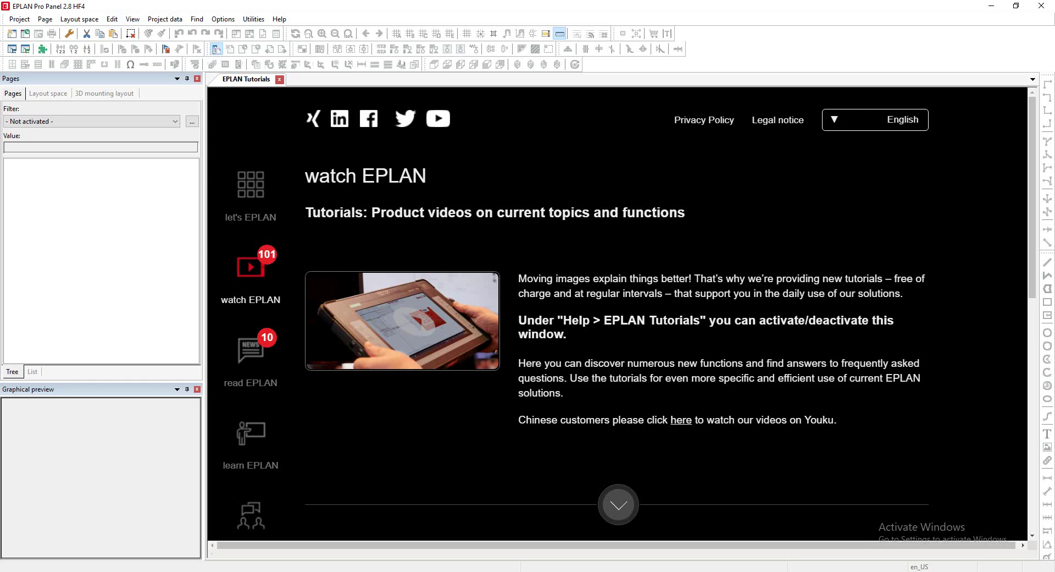
View the let's EPLAN overview and the product tutorials list on the watch EPLAN page
left_click(250, 195)
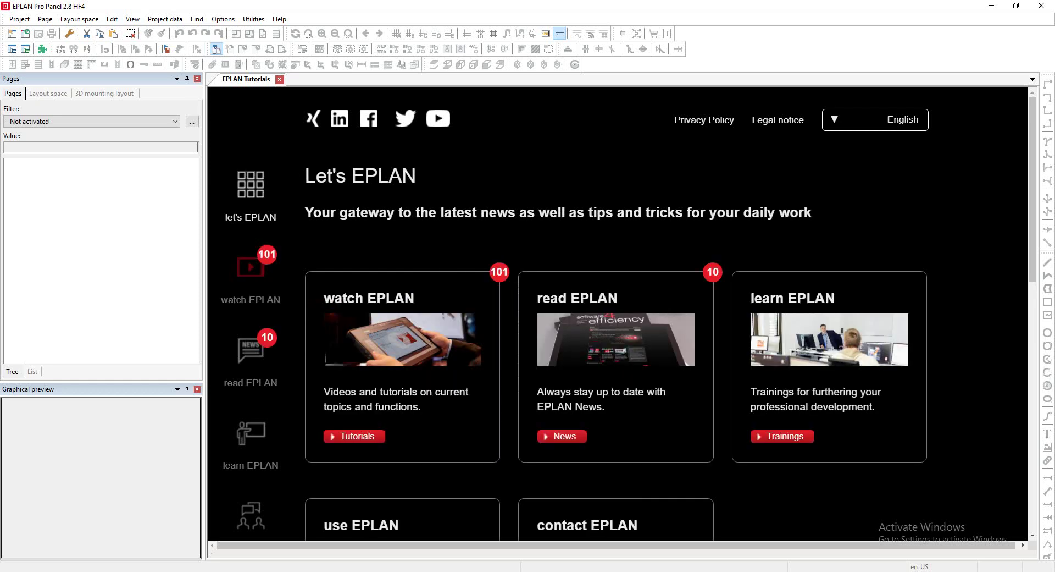
left_click(251, 268)
scroll(617, 314, "down", 2)
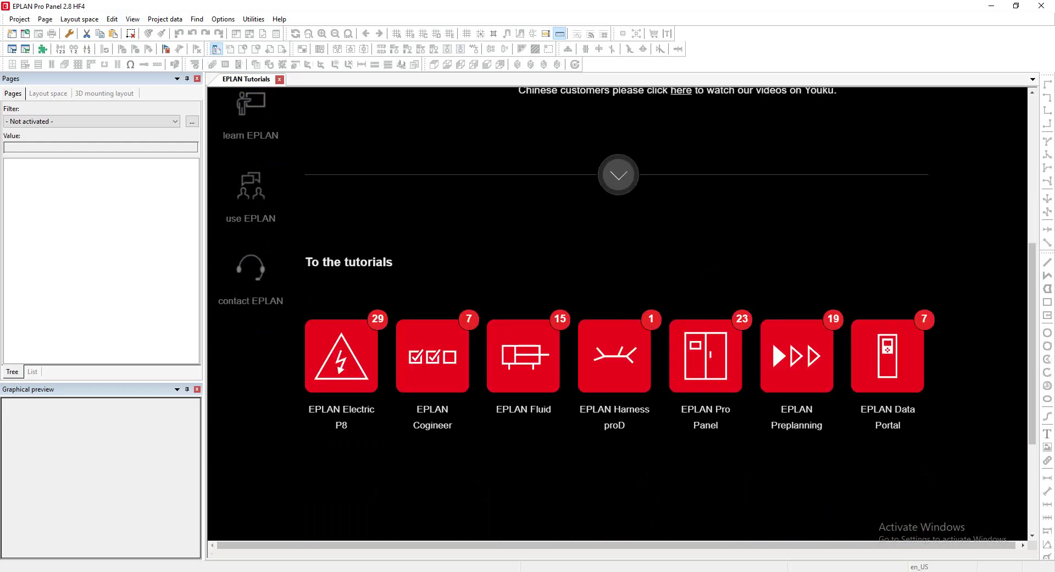
View the EPLAN Electric P8 tutorial page down to its expert tutorials and close the parts management window
left_click(330, 434)
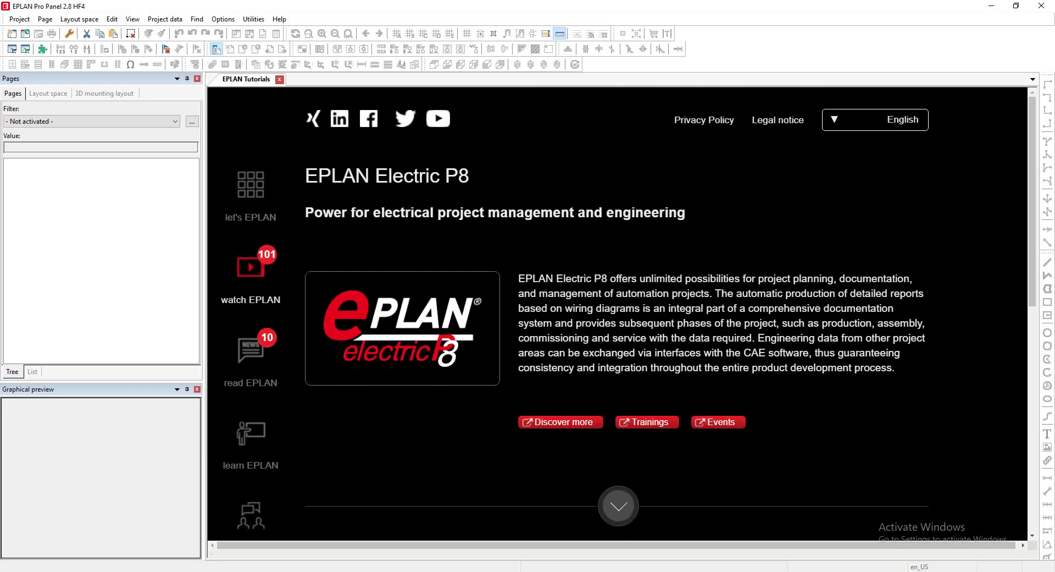
scroll(618, 313, "down", 3)
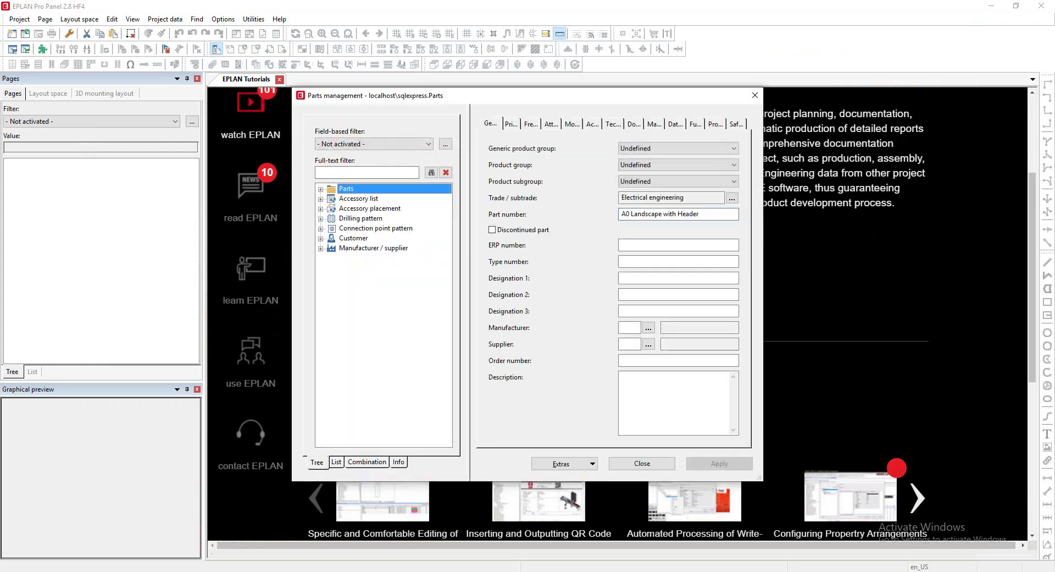
key("Escape")
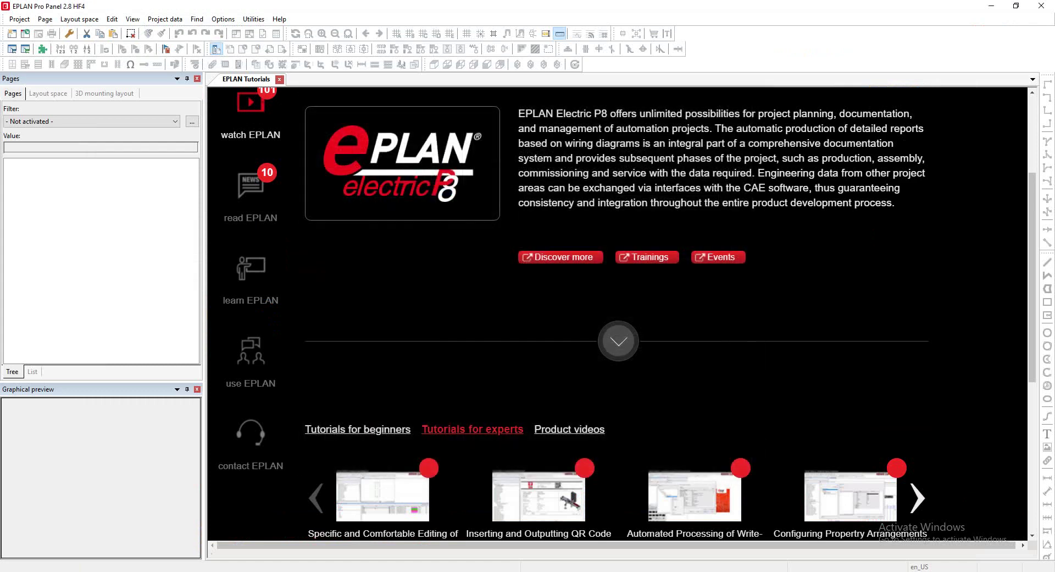
Switch to EPLAN Harness proD Library and set up an EPLAN Platform master data (SQL server) library connection with server localhost\sqlexpress
mouse_move(310, 571)
left_click(310, 531)
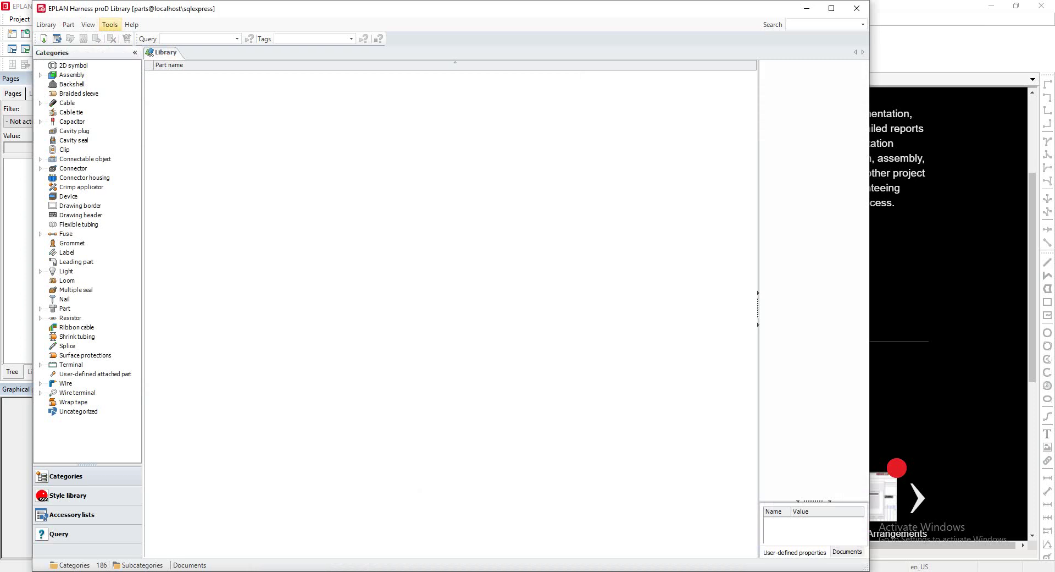
left_click(46, 25)
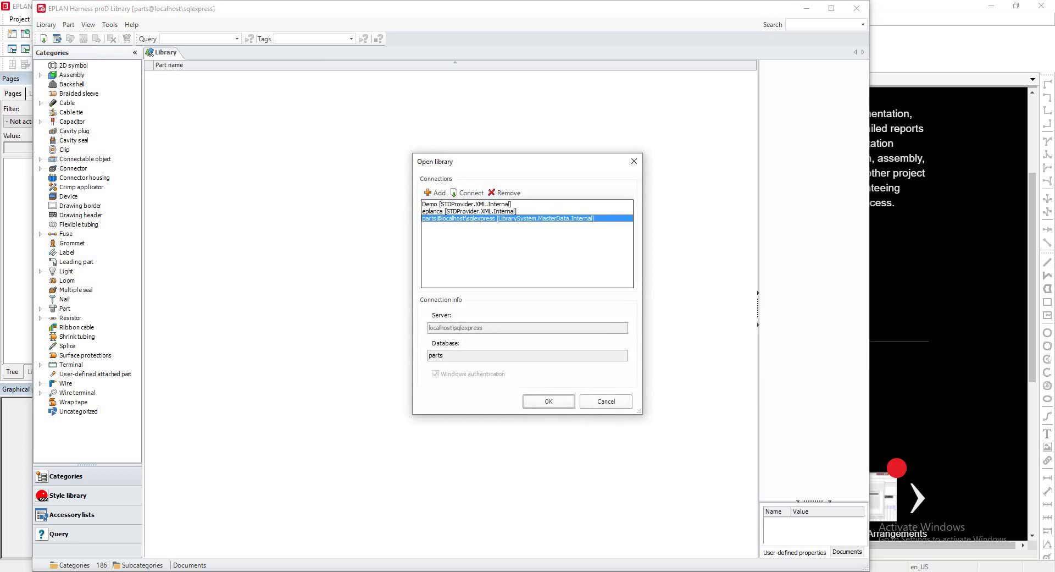
left_click(468, 193)
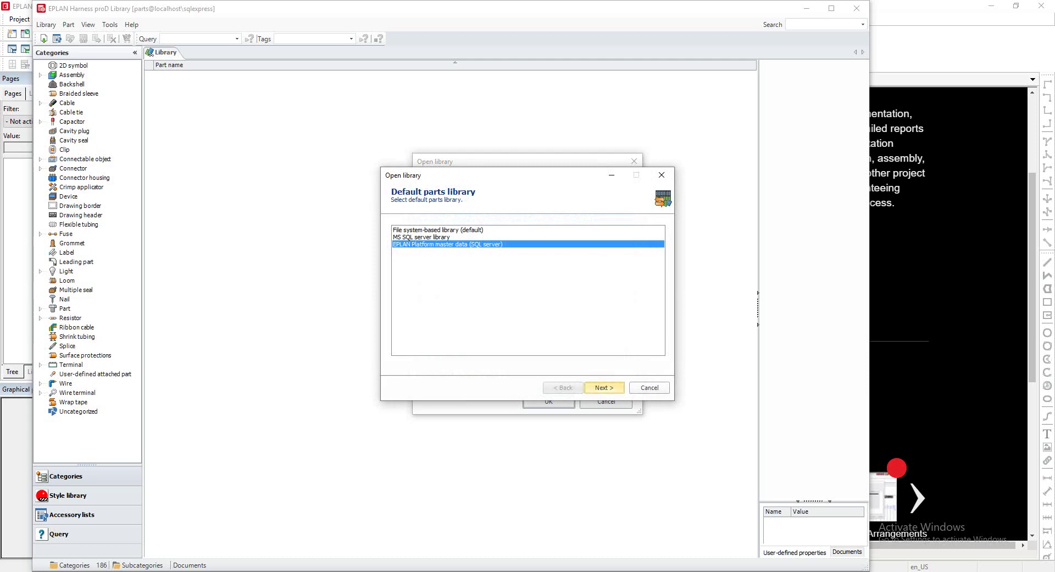
left_click(604, 387)
left_click(657, 246)
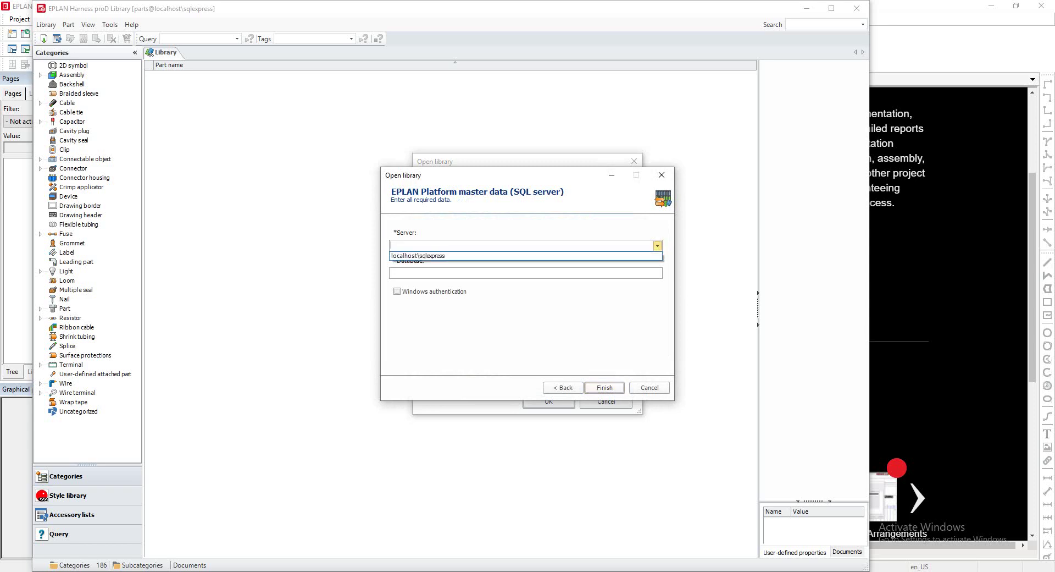
left_click(418, 255)
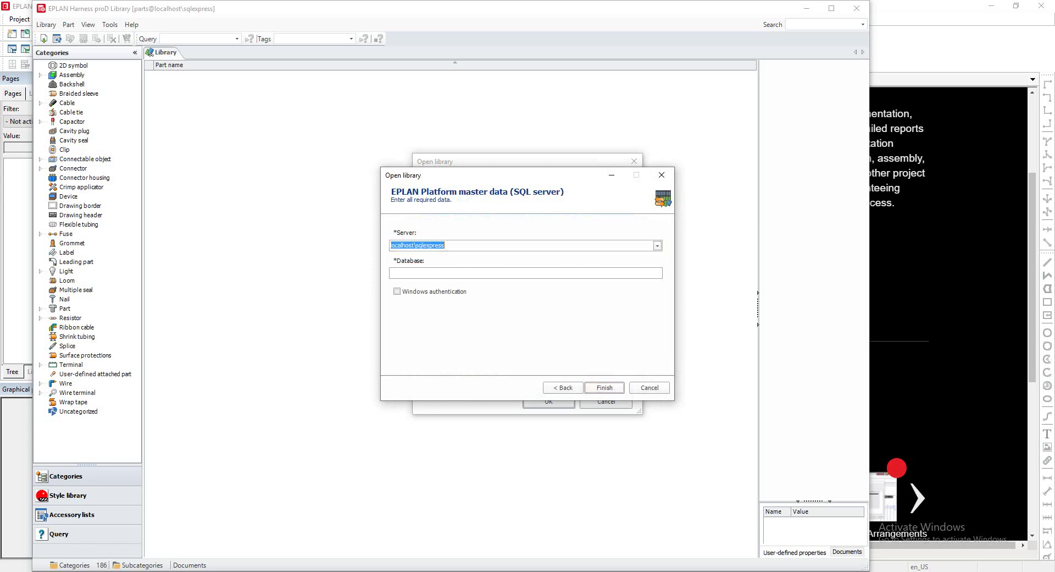
Set the connection's database to Parts, finish the connection setup and open the parts@localhost\sqlexpress library
left_click(391, 272)
type("Parta")
key("BackSpace")
type("s")
left_click(605, 388)
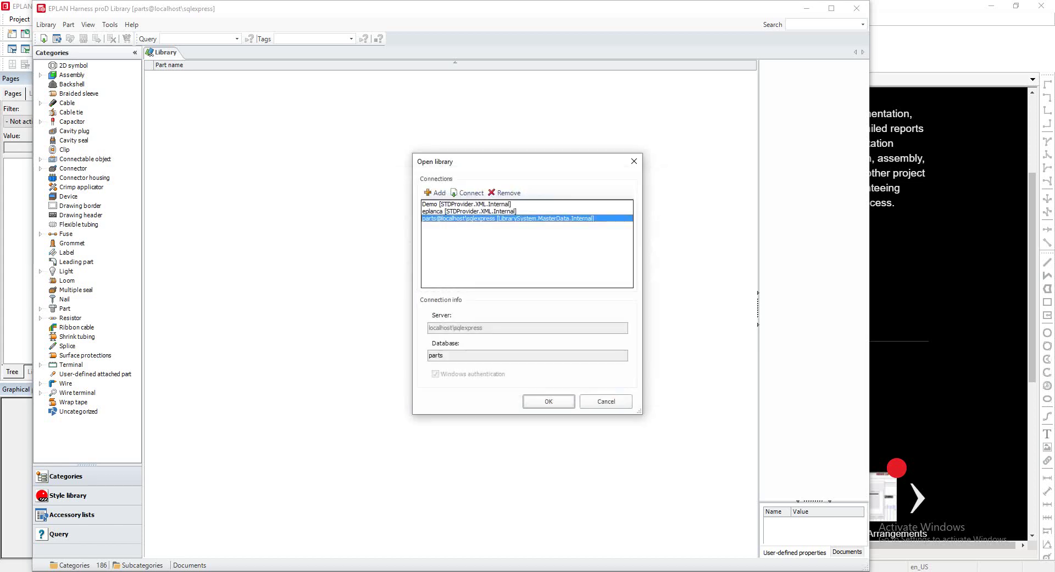
left_click(549, 401)
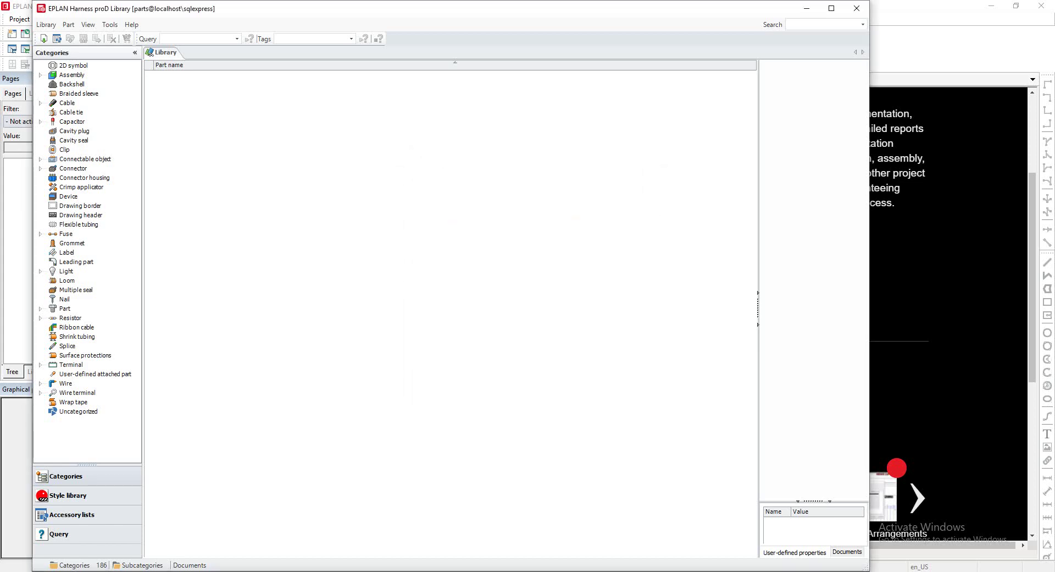
Examine the manufacturers in the Cable category and the available library commands, then close the Harness proD Library
left_click(40, 103)
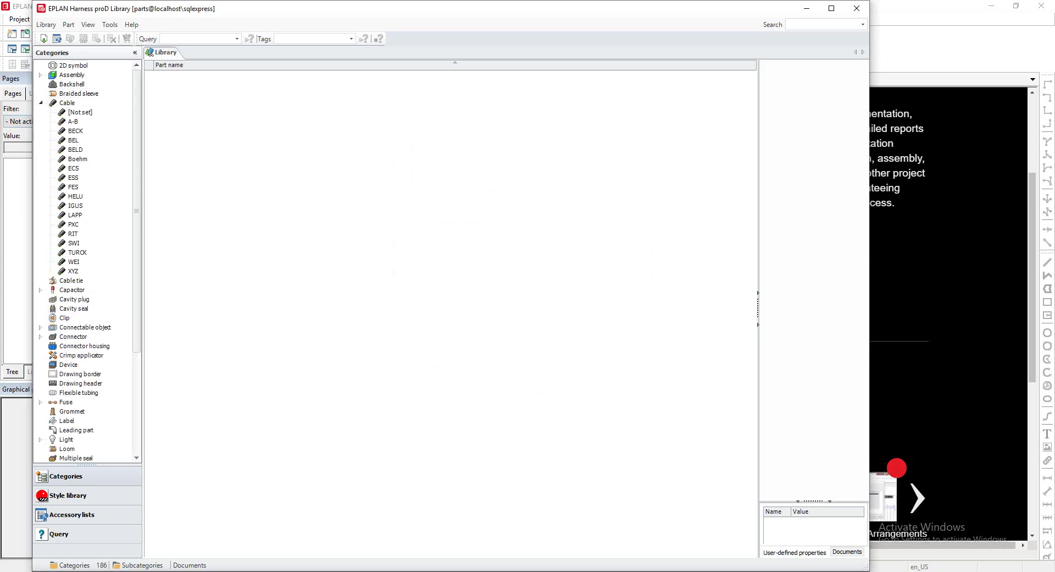
left_click_drag(367, 9, 483, 20)
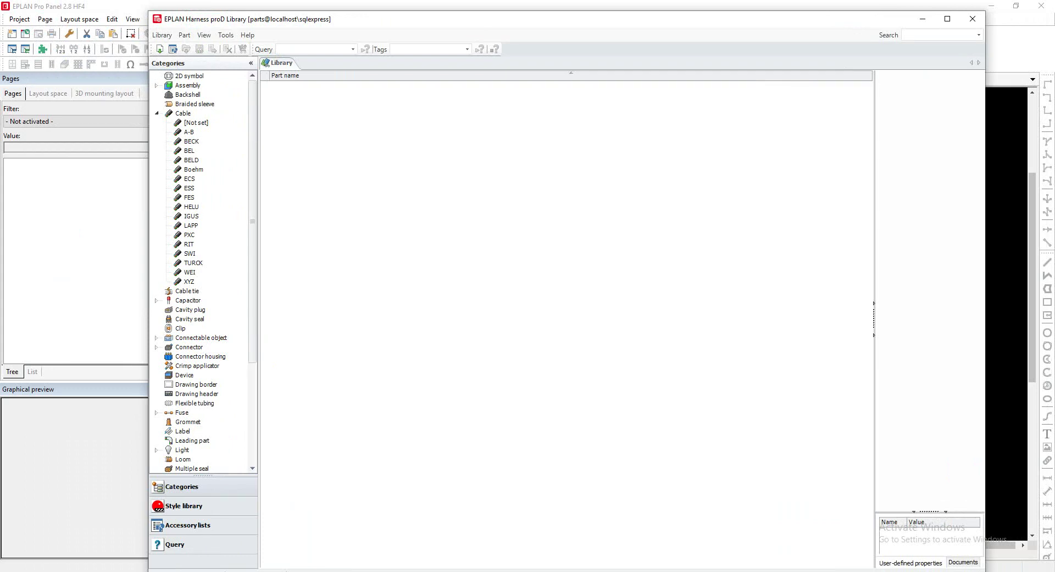
left_click(163, 34)
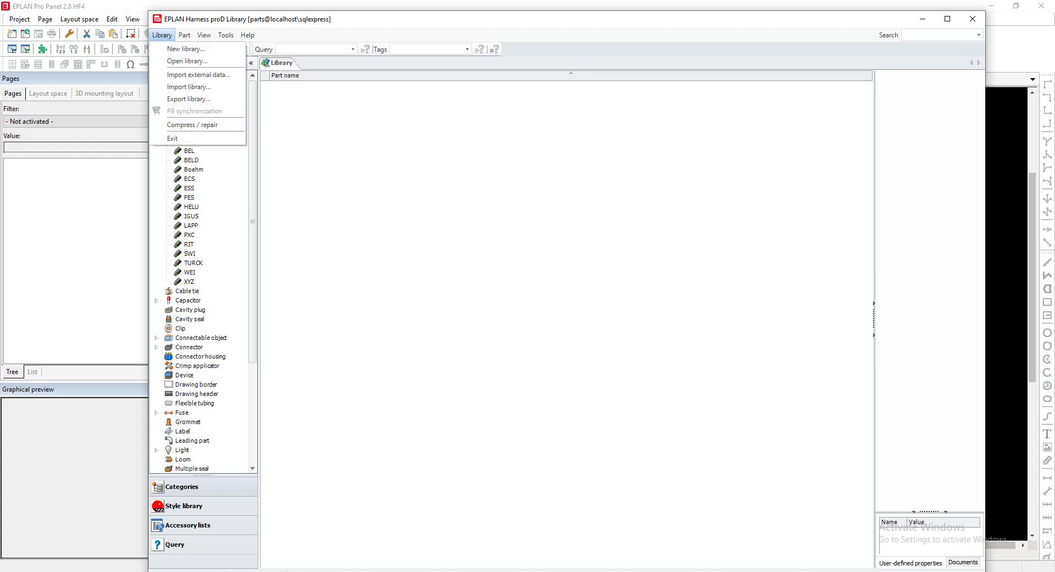
key("Escape")
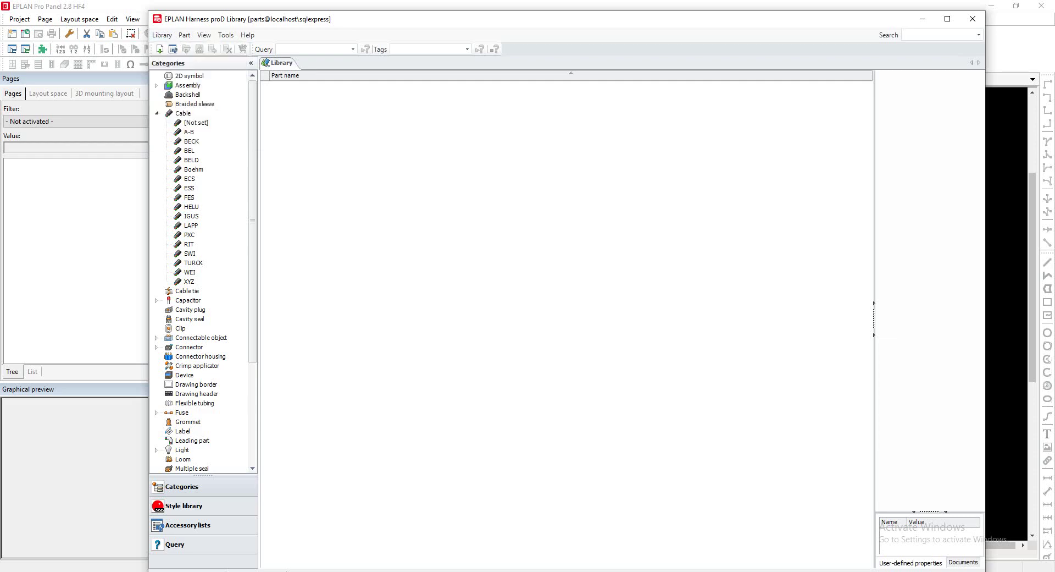
key("alt+F4")
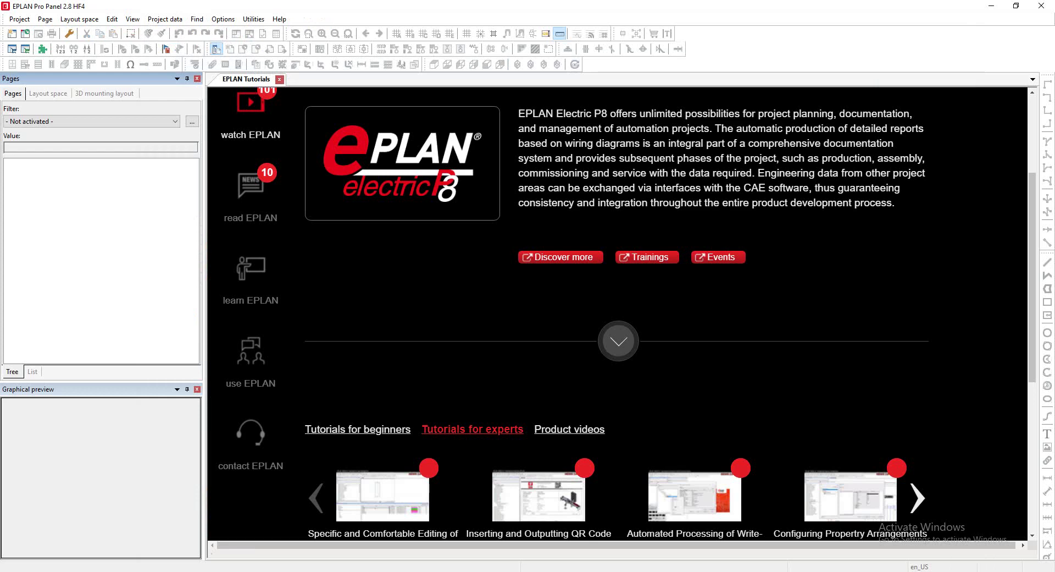
Switch to Microsoft Edge and look over the eplan quickstart search results, the Quickstart page and the EPLAN Help start page
key("alt+Tab")
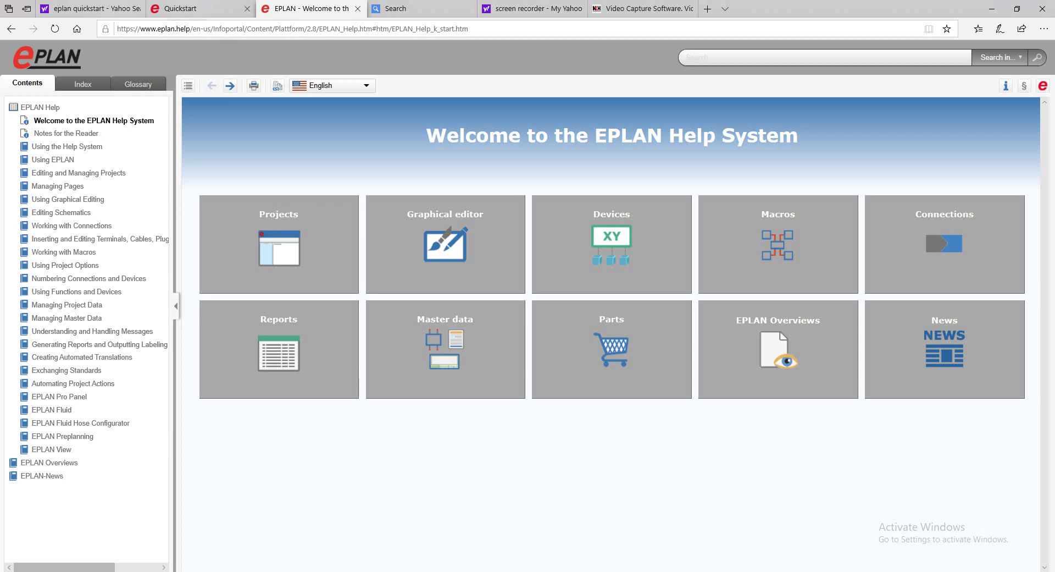
left_click(88, 8)
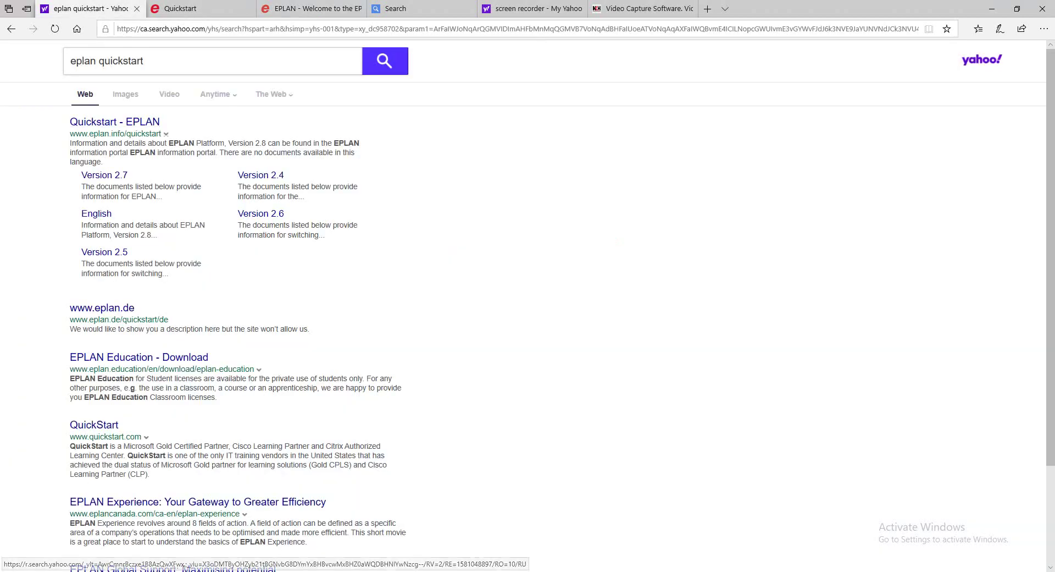
left_click_drag(117, 121, 69, 122)
left_click(196, 8)
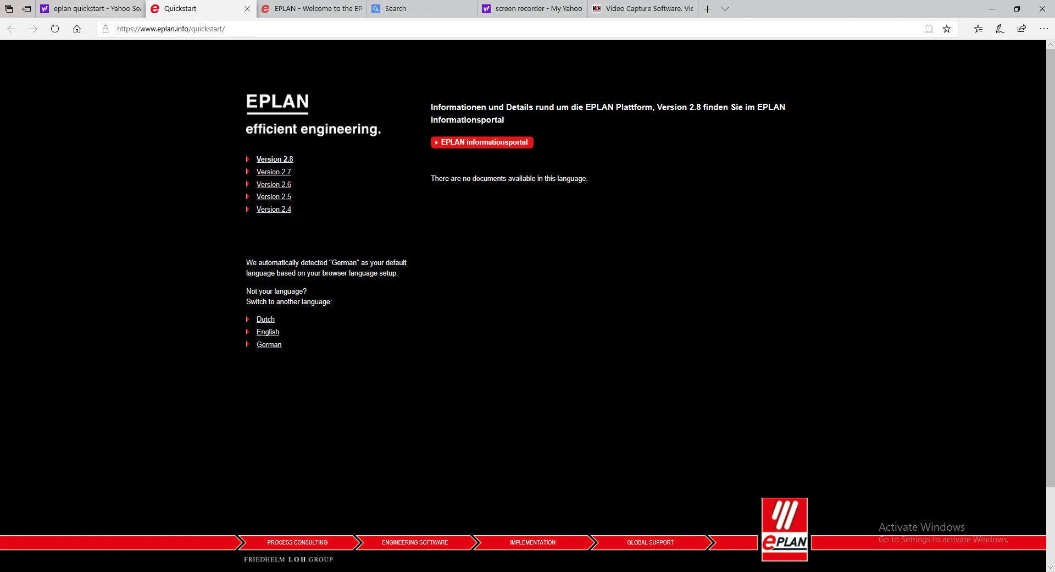
left_click(311, 8)
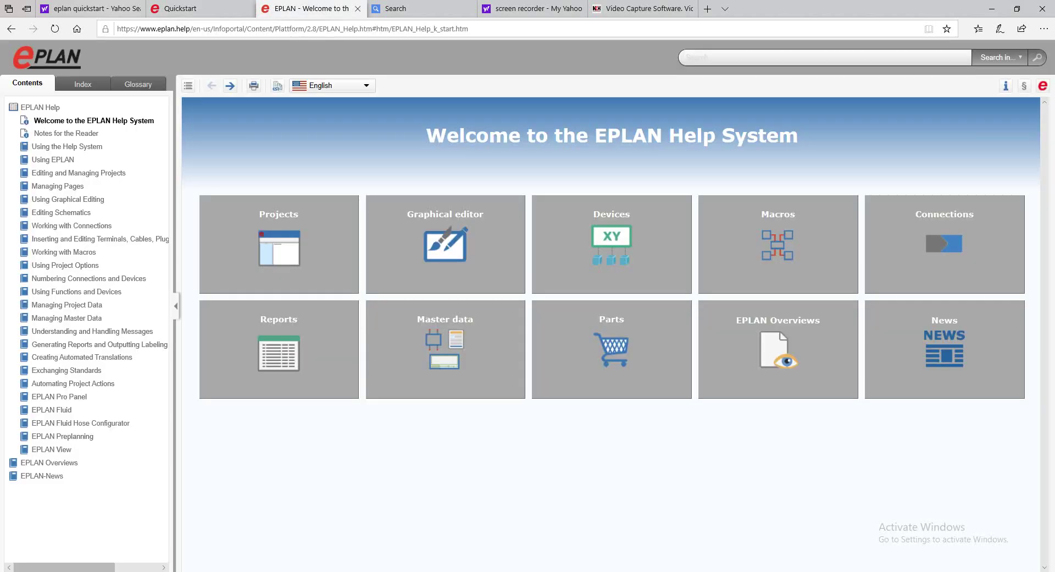
Open the EPLAN information portal from the Quickstart page, set its language to English and view the help systems and further information
mouse_move(200, 9)
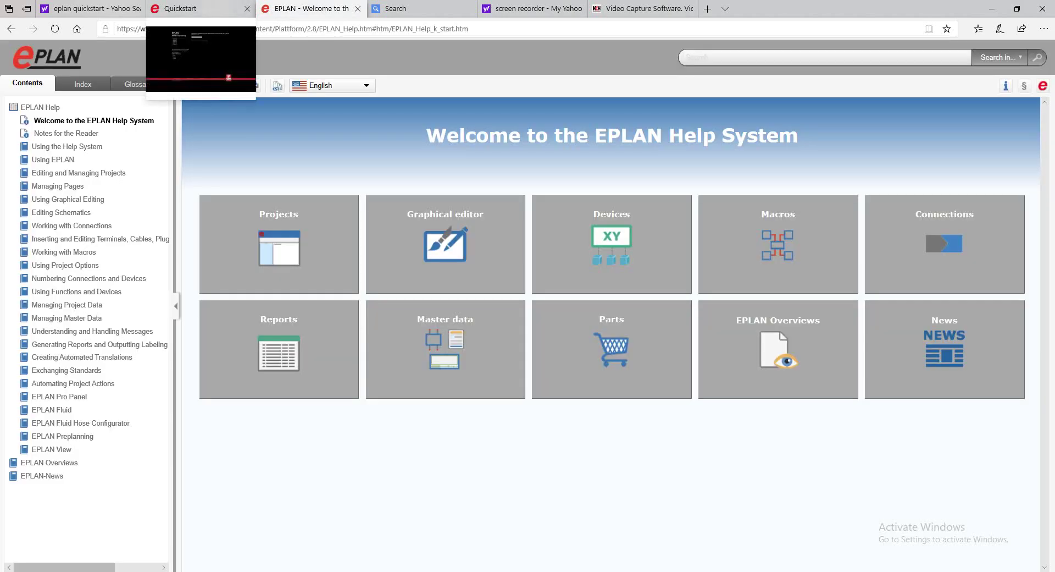
left_click(201, 8)
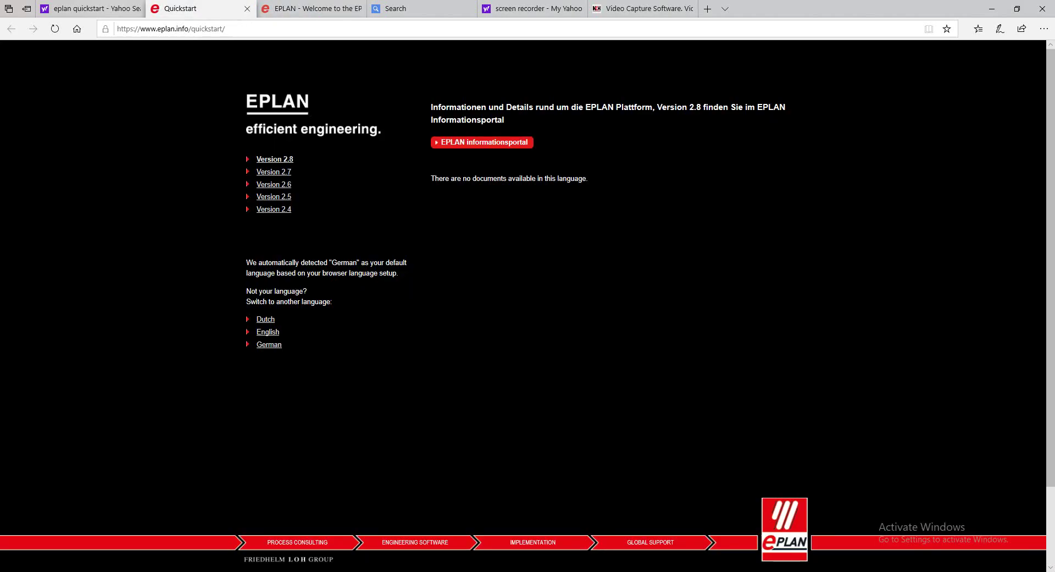
left_click(482, 142)
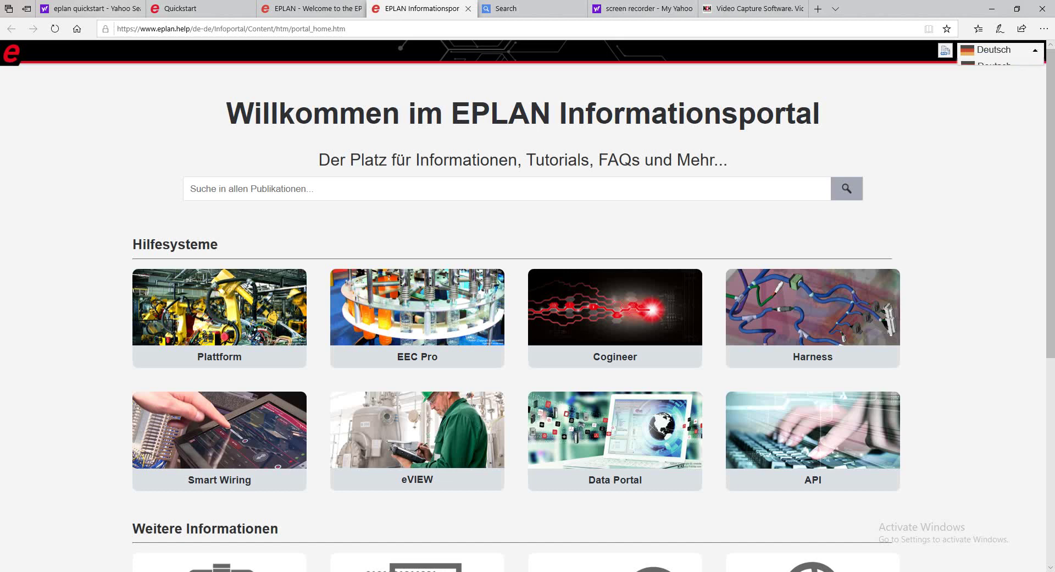
left_click(1000, 50)
left_click(989, 117)
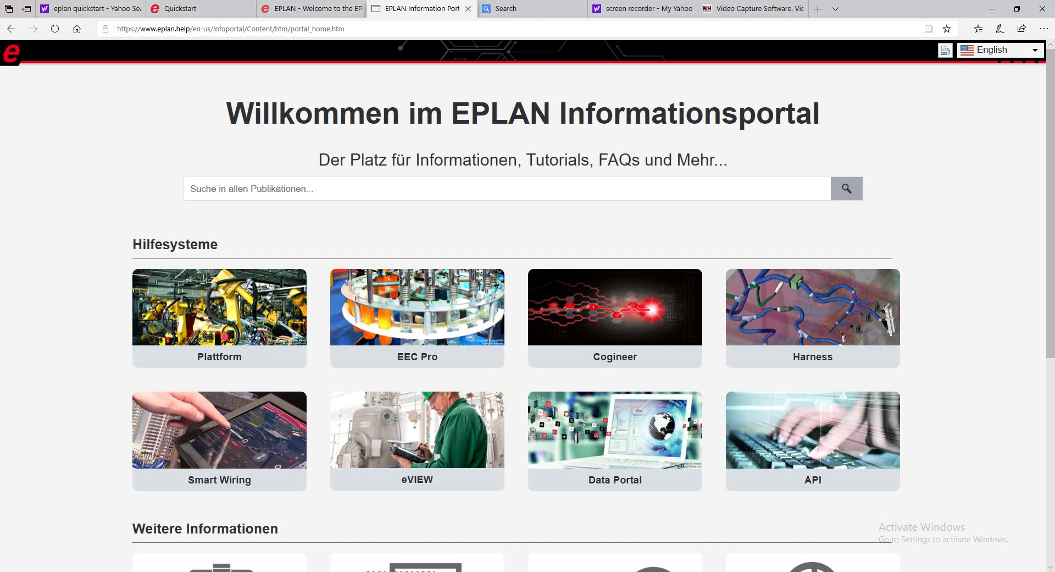
scroll(527, 317, "down", 4)
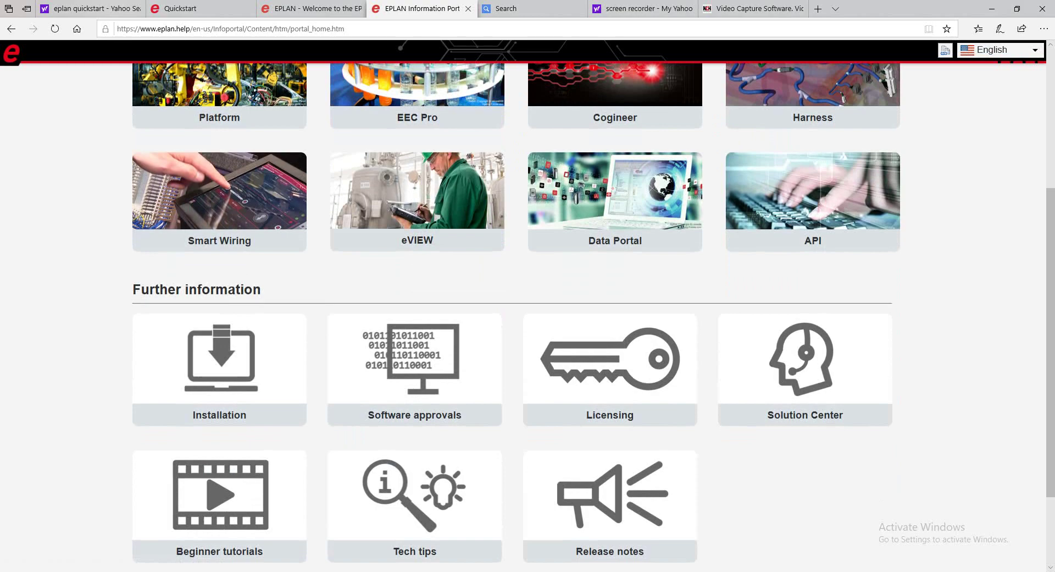
scroll(528, 317, "up", 4)
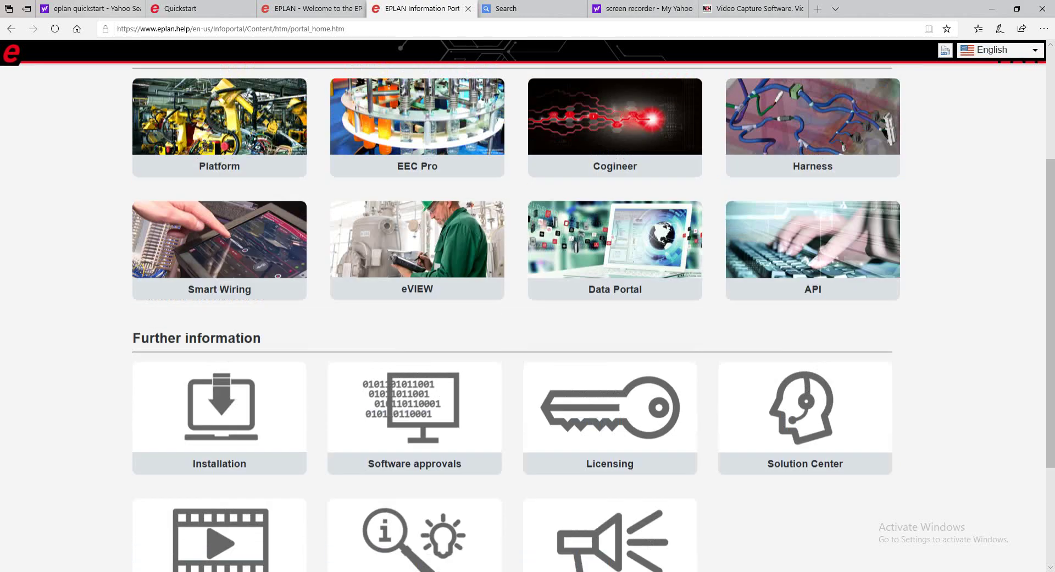